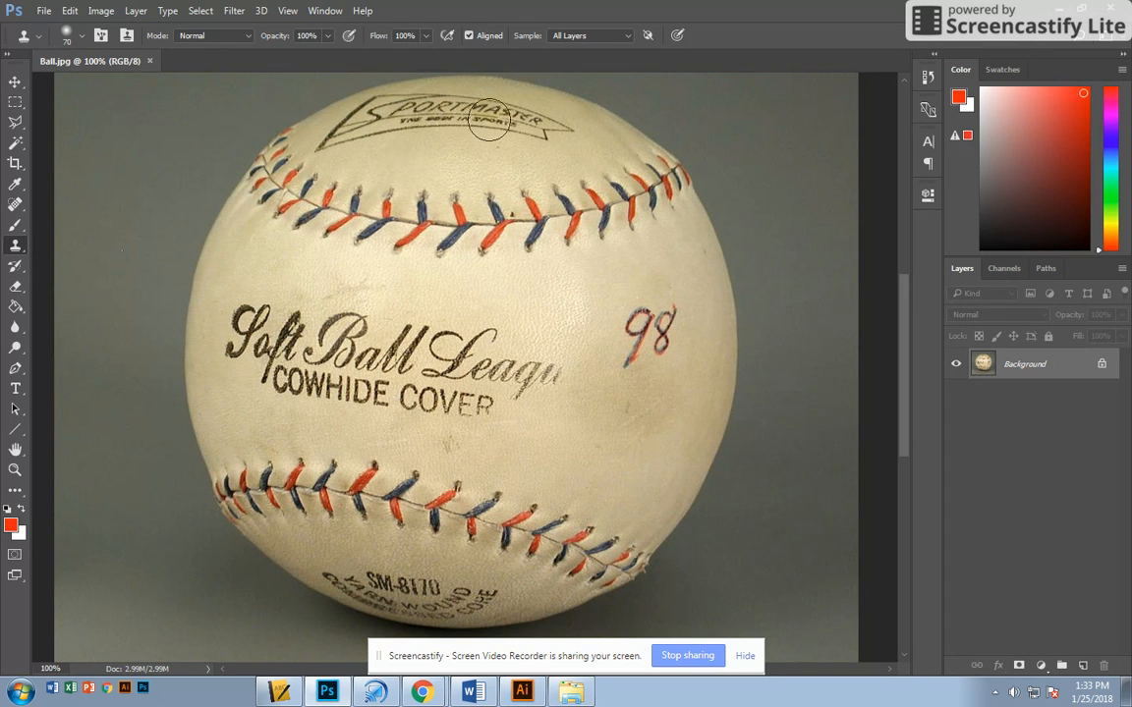
Step: Activate the Clone Stamp tool with a soft round brush of 80 px
{"action": "right_click", "coordinate": [17, 247]}
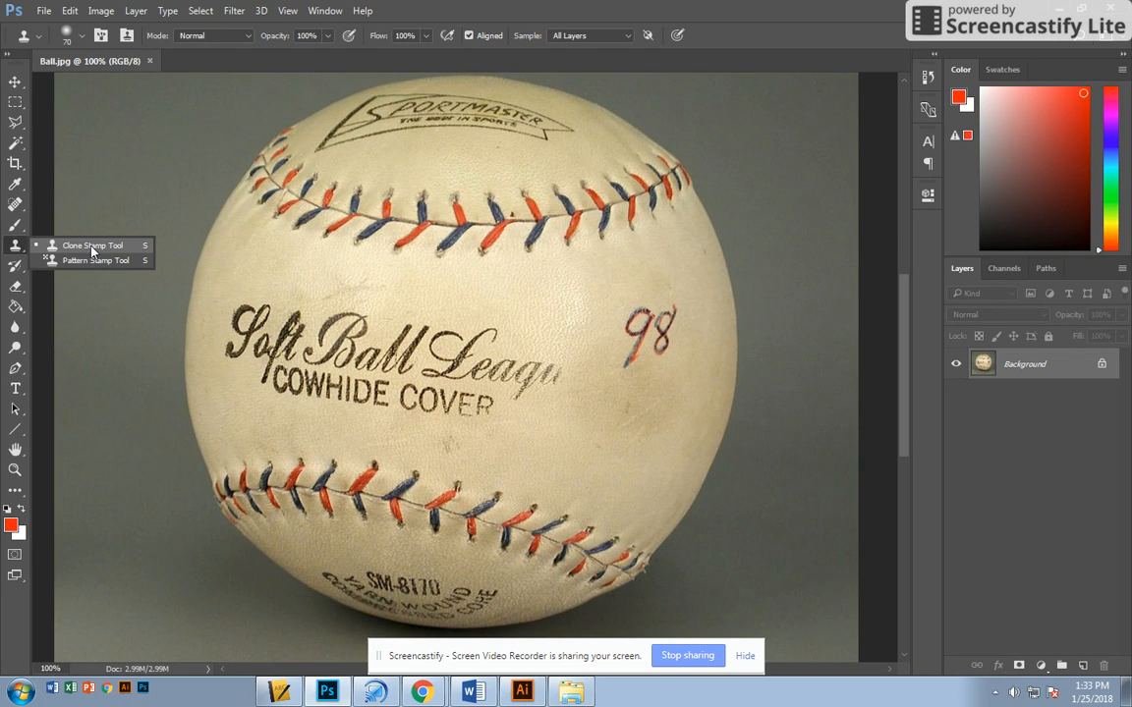
{"action": "left_click", "coordinate": [93, 248]}
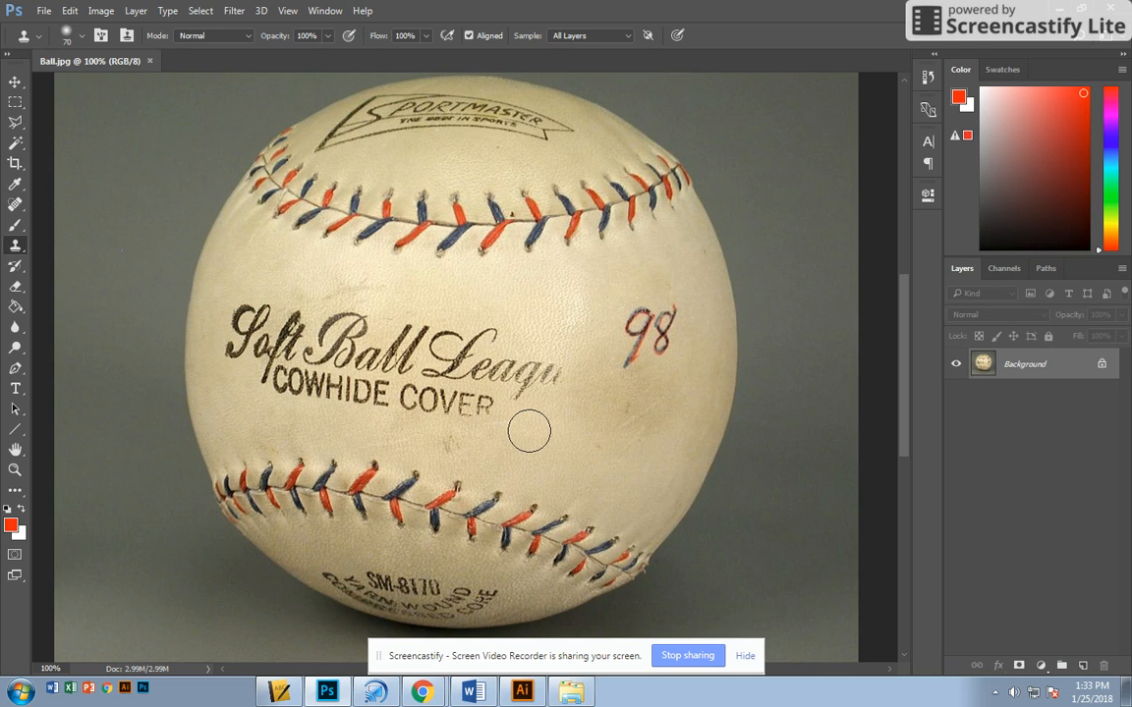
{"action": "left_click", "coordinate": [81, 37]}
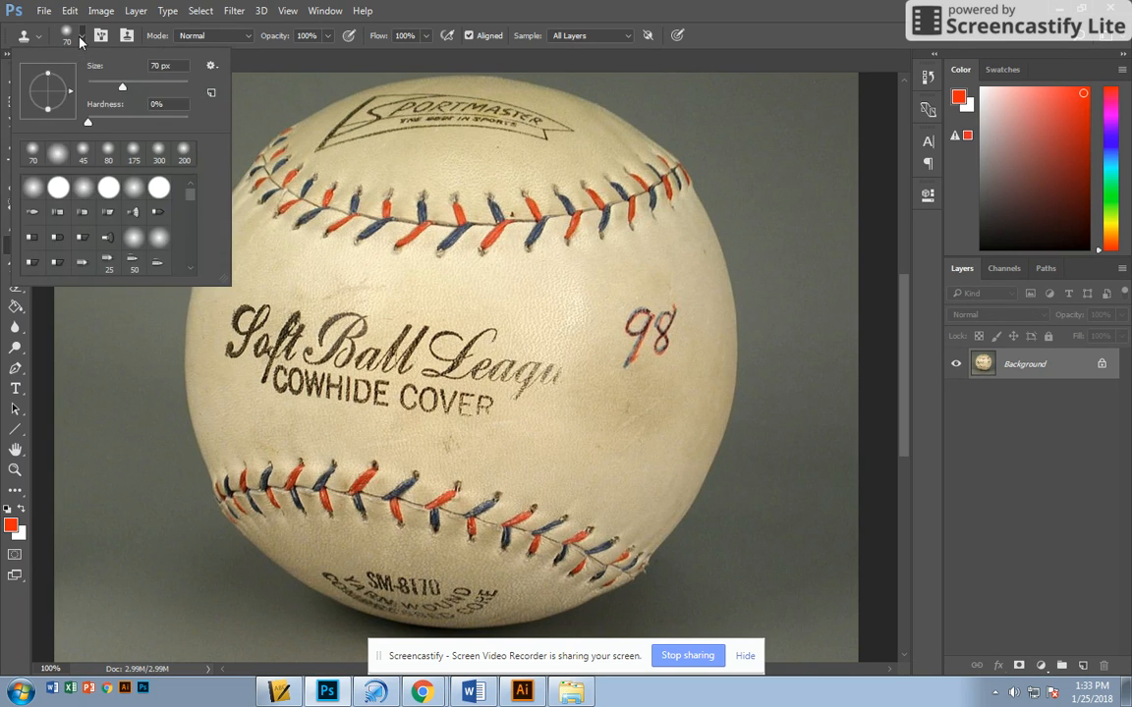
{"action": "left_click", "coordinate": [419, 236]}
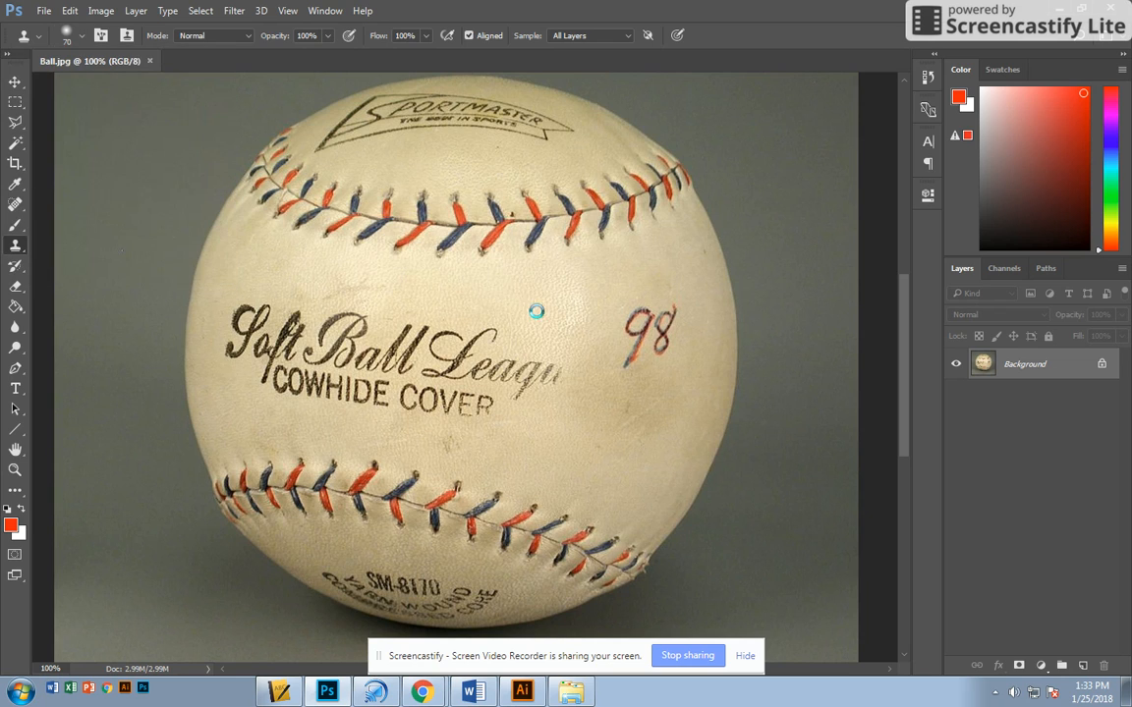
{"action": "left_click", "coordinate": [535, 310]}
{"action": "left_click", "coordinate": [550, 277]}
{"action": "key", "text": "bracketleft"}
{"action": "key", "text": "bracketleft"}
{"action": "key", "text": "bracketright"}
{"action": "key", "text": "bracketright"}
{"action": "key", "text": "bracketright"}
{"action": "key", "text": "bracketright"}
{"action": "key", "text": "bracketright"}
{"action": "key", "text": "bracketleft"}
Step: Sample clean leather beside and above the handwritten 98 and clone it over the upper part of the number
{"action": "left_click", "coordinate": [574, 329], "text": "alt"}
{"action": "mouse_move", "coordinate": [586, 300]}
{"action": "left_mouse_down"}
{"action": "mouse_move", "coordinate": [638, 326]}
{"action": "mouse_move", "coordinate": [632, 343]}
{"action": "mouse_move", "coordinate": [576, 361]}
{"action": "mouse_move", "coordinate": [572, 314]}
{"action": "mouse_move", "coordinate": [651, 330]}
{"action": "left_mouse_up"}
{"action": "key", "text": "ctrl+z"}
{"action": "key", "text": "ctrl+z"}
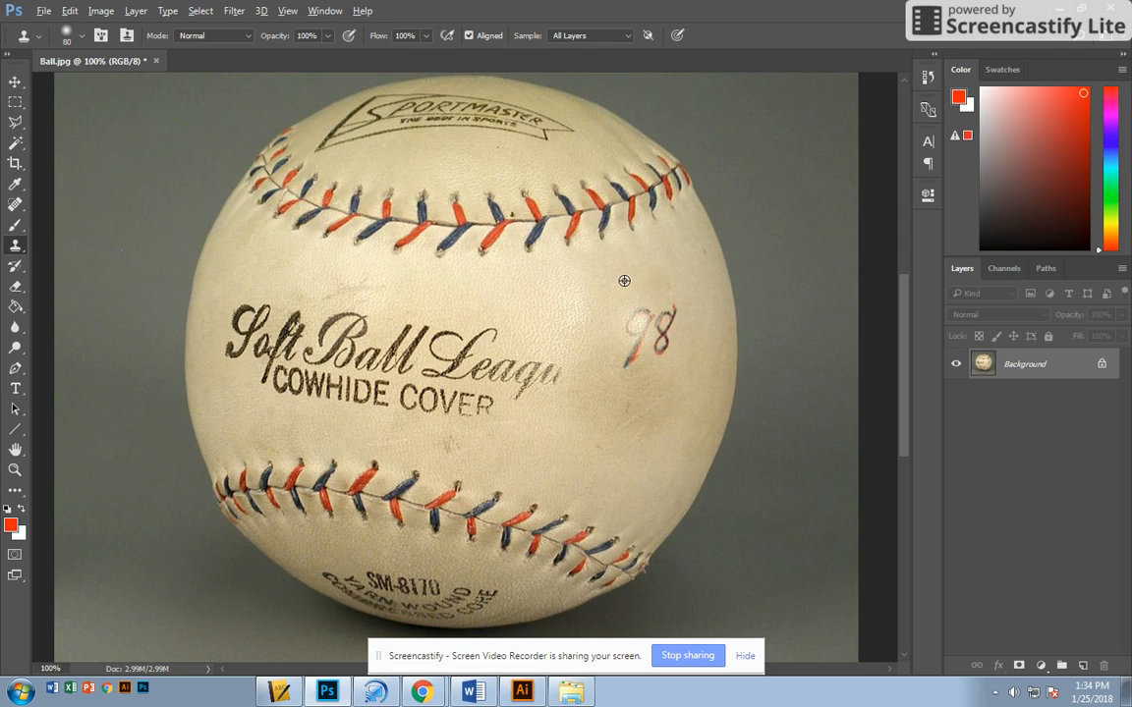
{"action": "left_click", "coordinate": [622, 279], "text": "alt"}
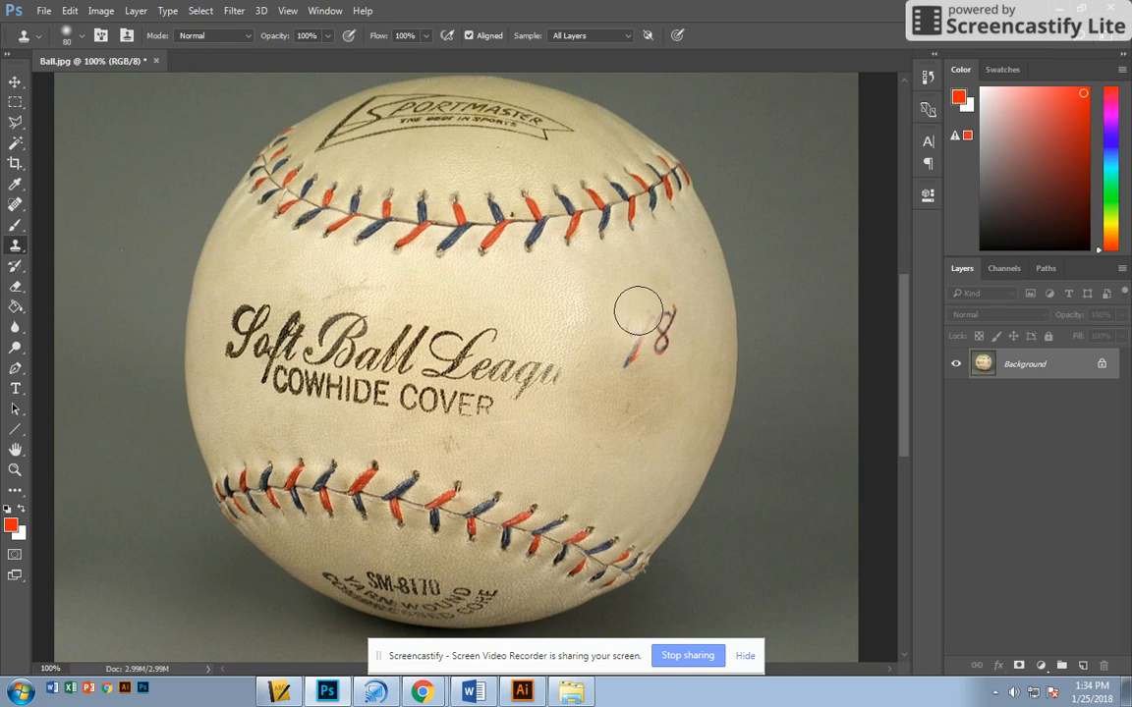
{"action": "left_click", "coordinate": [642, 319]}
{"action": "left_click", "coordinate": [654, 265], "text": "alt"}
{"action": "left_click_drag", "start_coordinate": [657, 317], "coordinate": [666, 315]}
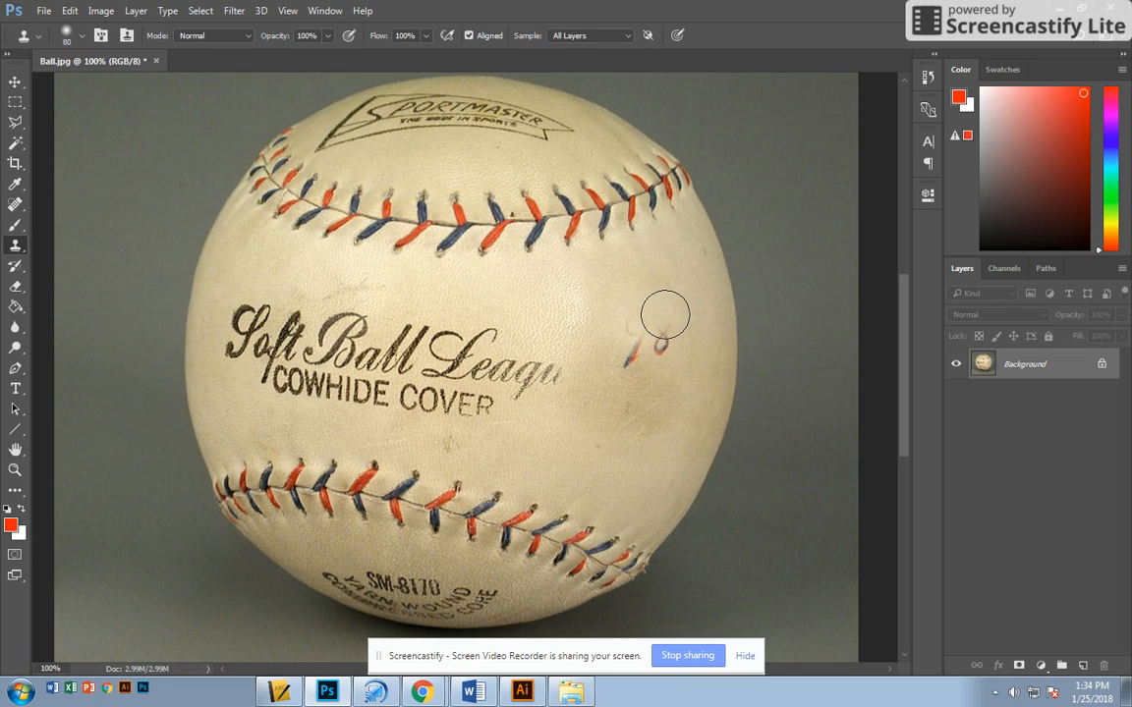
Step: Clone clean leather over the remaining lower traces of the 98 and the stray stitch copy beside it
{"action": "key", "text": "ctrl+alt+z"}
{"action": "left_click", "coordinate": [674, 321]}
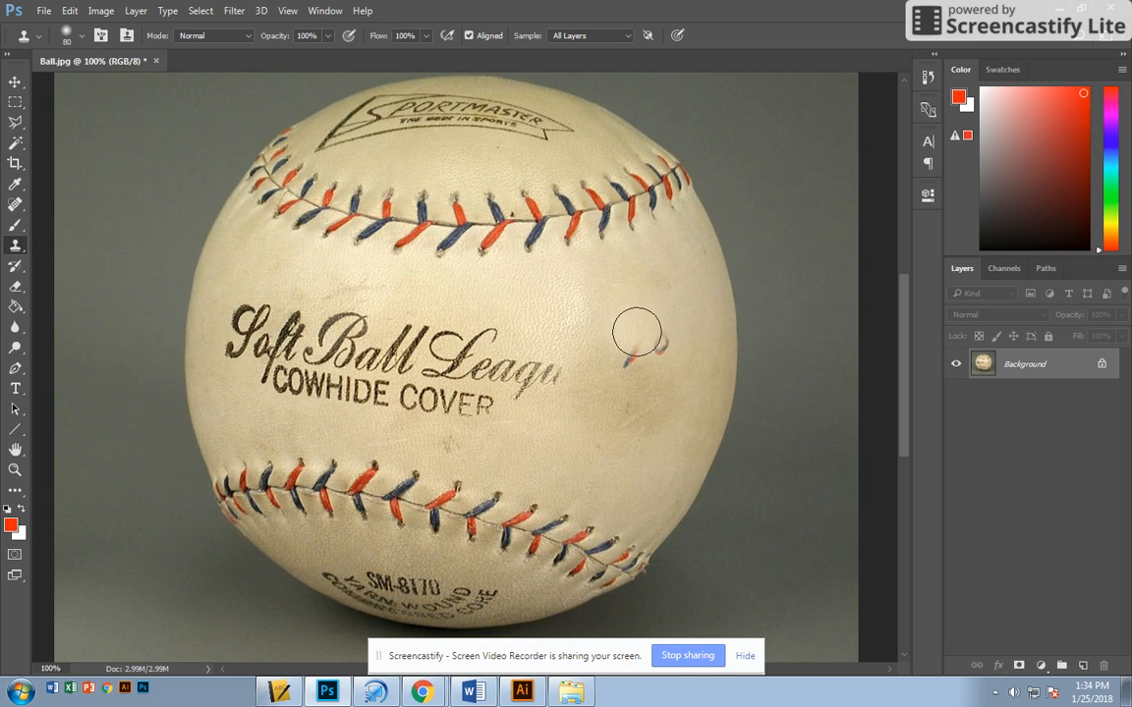
{"action": "left_click", "coordinate": [630, 353]}
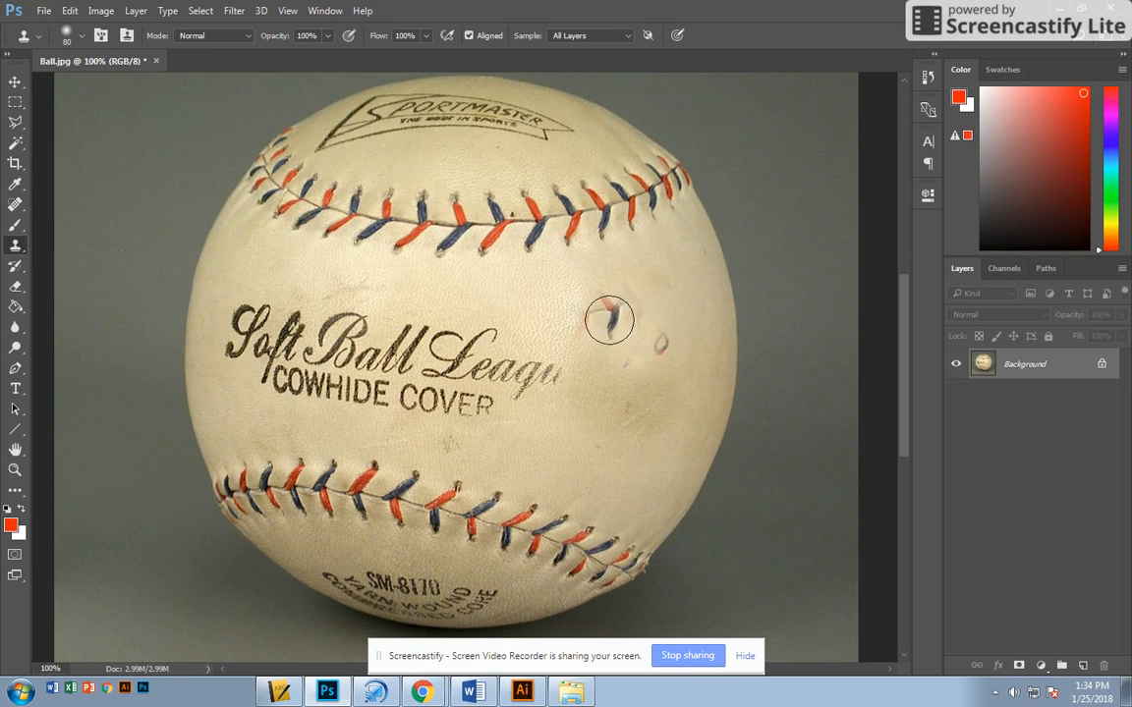
{"action": "left_click", "coordinate": [602, 334]}
{"action": "left_click", "coordinate": [618, 317], "text": "alt"}
{"action": "left_click", "coordinate": [658, 340]}
{"action": "left_click", "coordinate": [592, 291], "text": "alt"}
{"action": "left_click", "coordinate": [627, 367]}
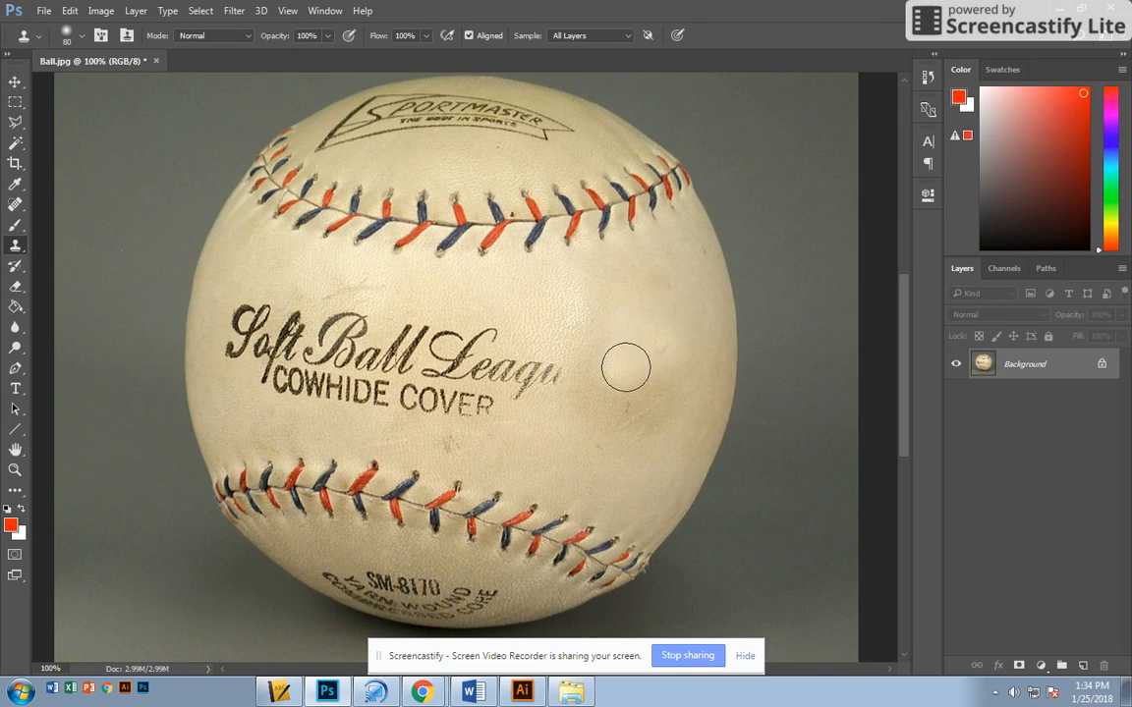
Step: Clone leather sampled above the lettering over the faded end of the word "League"
{"action": "left_click", "coordinate": [553, 321], "text": "alt"}
{"action": "left_click", "coordinate": [549, 370]}
{"action": "left_click", "coordinate": [548, 323], "text": "alt"}
{"action": "left_click", "coordinate": [533, 376]}
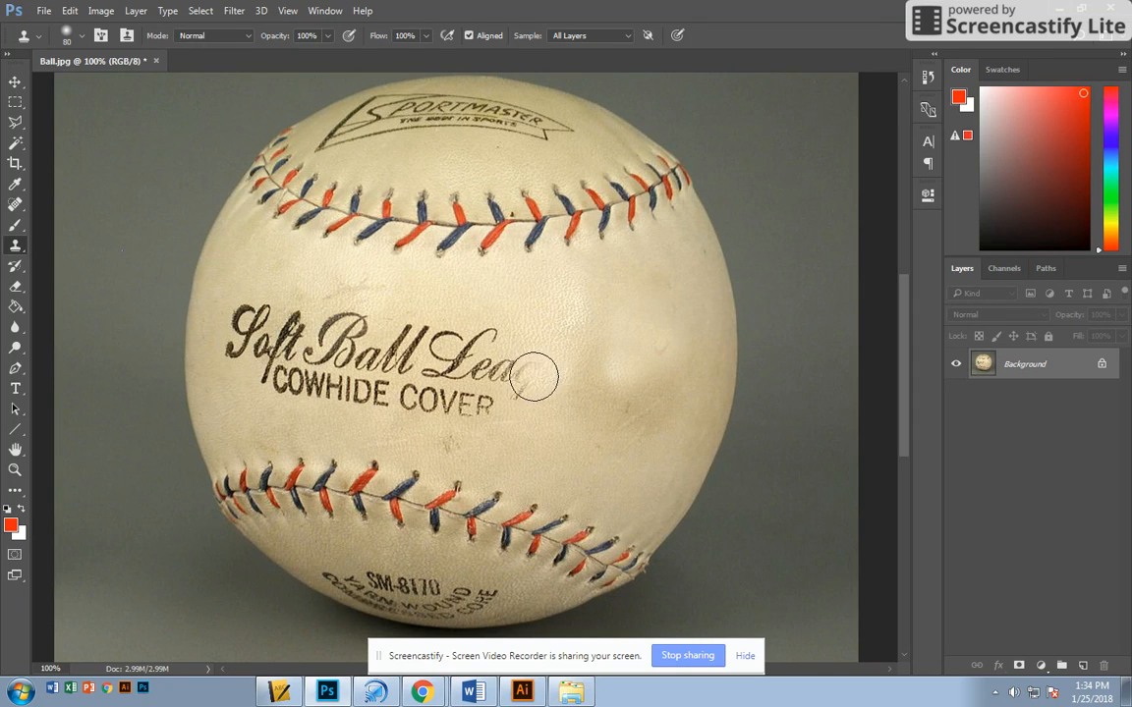
{"action": "left_click", "coordinate": [547, 322], "text": "alt"}
{"action": "left_click", "coordinate": [532, 378]}
{"action": "left_click", "coordinate": [538, 327], "text": "alt"}
{"action": "left_click", "coordinate": [516, 385]}
{"action": "left_click", "coordinate": [533, 334], "text": "alt"}
{"action": "left_click", "coordinate": [507, 370]}
{"action": "left_click", "coordinate": [534, 321], "text": "alt"}
{"action": "left_click", "coordinate": [496, 365]}
Step: Clone out the remaining first letters of "League" with nearby clean leather
{"action": "left_click", "coordinate": [538, 331], "text": "alt"}
{"action": "left_click", "coordinate": [498, 376]}
{"action": "left_click", "coordinate": [527, 328], "text": "alt"}
{"action": "left_click", "coordinate": [489, 333]}
{"action": "left_click", "coordinate": [525, 330], "text": "alt"}
{"action": "left_click", "coordinate": [497, 365]}
{"action": "left_click", "coordinate": [467, 379]}
{"action": "left_click", "coordinate": [524, 317], "text": "alt"}
{"action": "left_click", "coordinate": [462, 345]}
{"action": "left_click", "coordinate": [448, 377]}
{"action": "left_click", "coordinate": [510, 335], "text": "alt"}
{"action": "left_click", "coordinate": [464, 329]}
{"action": "left_click", "coordinate": [456, 306], "text": "alt"}
{"action": "left_click", "coordinate": [425, 336]}
{"action": "left_click", "coordinate": [472, 301], "text": "alt"}
{"action": "left_click", "coordinate": [430, 361]}
{"action": "left_click", "coordinate": [448, 375]}
Step: Clone clean leather sampled from the end of the second text line over the word "COVER"
{"action": "left_click", "coordinate": [498, 414], "text": "alt"}
{"action": "left_click", "coordinate": [488, 405]}
{"action": "left_click", "coordinate": [469, 404]}
{"action": "left_click", "coordinate": [443, 397]}
{"action": "left_click", "coordinate": [444, 403]}
{"action": "left_click", "coordinate": [499, 421], "text": "alt"}
{"action": "left_click", "coordinate": [415, 400]}
Step: Clone out the word "Ball" with leather sampled from the cleared area next to it
{"action": "left_click", "coordinate": [450, 356], "text": "alt"}
{"action": "left_click", "coordinate": [412, 342]}
{"action": "left_click", "coordinate": [390, 361]}
{"action": "left_click", "coordinate": [405, 340]}
{"action": "left_click", "coordinate": [433, 329], "text": "alt"}
{"action": "left_click", "coordinate": [374, 368]}
{"action": "left_click", "coordinate": [347, 332]}
{"action": "left_click", "coordinate": [329, 327]}
{"action": "left_click", "coordinate": [424, 335], "text": "alt"}
{"action": "left_click", "coordinate": [309, 363]}
Step: Clone out the word "COWHIDE" with repeatedly resampled clean leather
{"action": "left_click", "coordinate": [387, 320], "text": "alt"}
{"action": "left_click", "coordinate": [349, 379]}
{"action": "left_click", "coordinate": [374, 384]}
{"action": "left_click", "coordinate": [397, 400]}
{"action": "left_click", "coordinate": [361, 398]}
{"action": "left_click", "coordinate": [335, 338], "text": "alt"}
{"action": "left_click", "coordinate": [345, 394]}
{"action": "left_click", "coordinate": [326, 394]}
{"action": "left_click", "coordinate": [306, 393]}
{"action": "left_click", "coordinate": [287, 383]}
{"action": "left_click", "coordinate": [349, 362], "text": "alt"}
{"action": "left_click_drag", "start_coordinate": [281, 385], "coordinate": [278, 369]}
Step: Clone out the word "Soft" with leather sampled from the cleared area beside it
{"action": "left_click", "coordinate": [338, 367], "text": "alt"}
{"action": "left_click", "coordinate": [291, 339]}
{"action": "left_click", "coordinate": [329, 347], "text": "alt"}
{"action": "left_click", "coordinate": [275, 352]}
{"action": "left_click", "coordinate": [272, 352]}
{"action": "left_click", "coordinate": [264, 315]}
{"action": "left_click", "coordinate": [310, 341], "text": "alt"}
{"action": "left_click_drag", "start_coordinate": [260, 320], "coordinate": [255, 347]}
{"action": "left_click", "coordinate": [236, 355]}
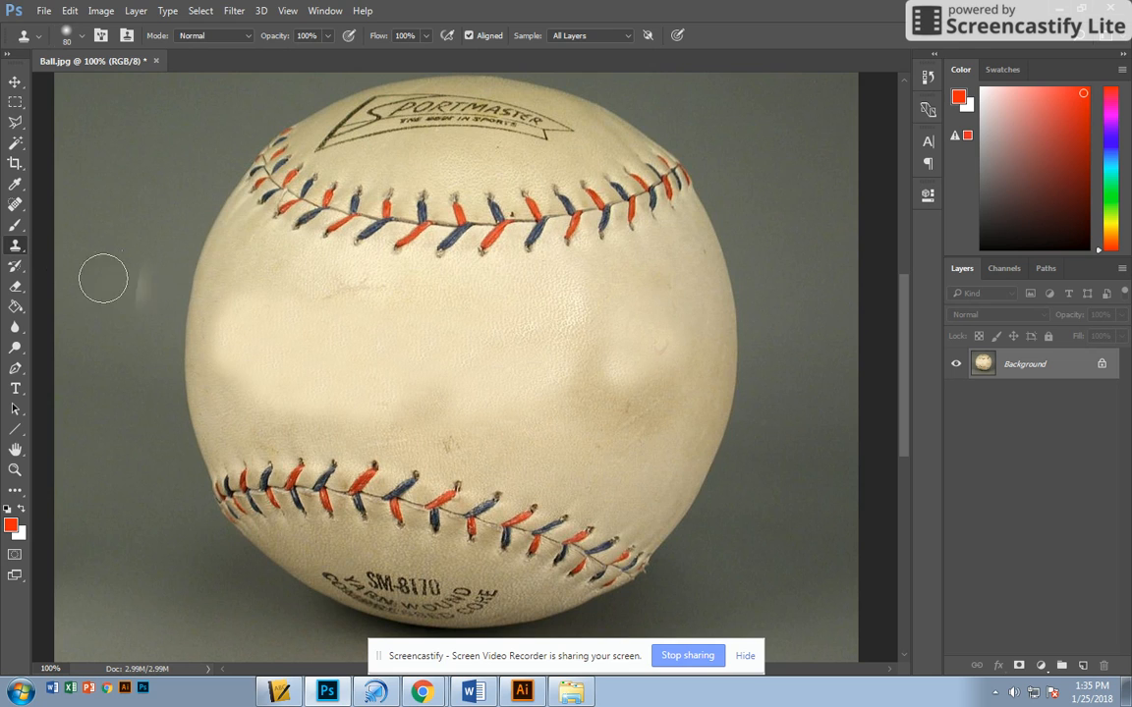
Step: Activate the Healing Brush tool and adjust its brush size to 100 px
{"action": "left_click", "coordinate": [17, 206]}
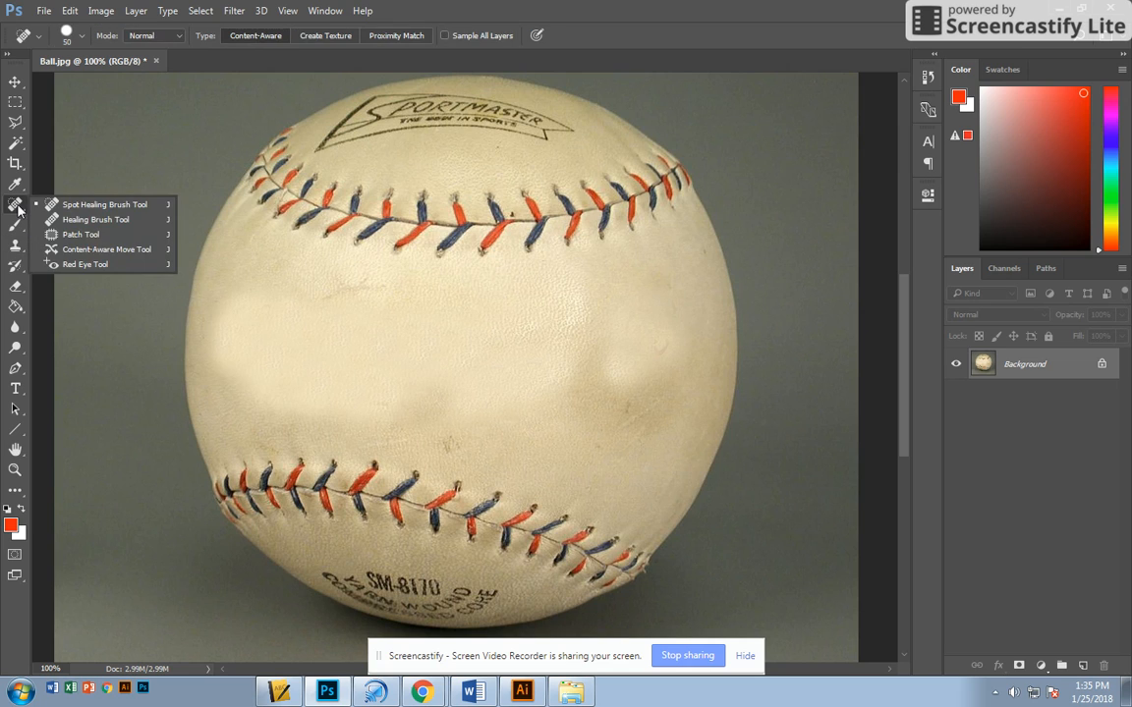
{"action": "left_click", "coordinate": [81, 222]}
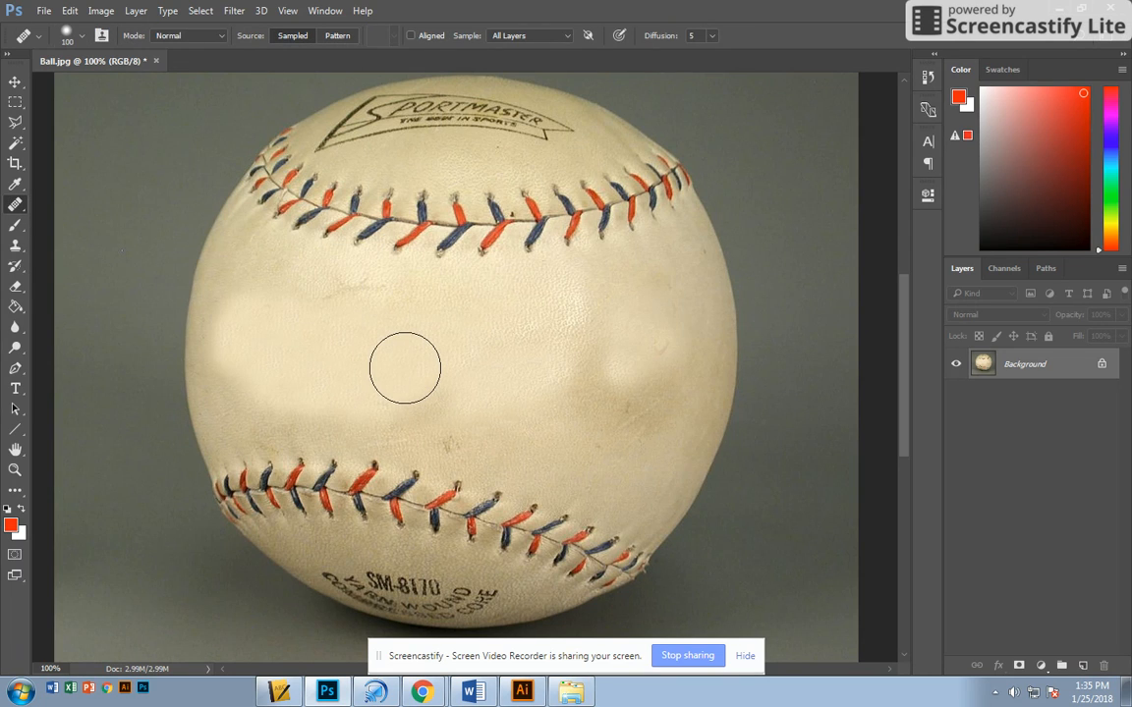
{"action": "key", "text": "bracketleft"}
{"action": "key", "text": "bracketleft"}
{"action": "key", "text": "bracketleft"}
{"action": "key", "text": "bracketleft"}
{"action": "key", "text": "bracketleft"}
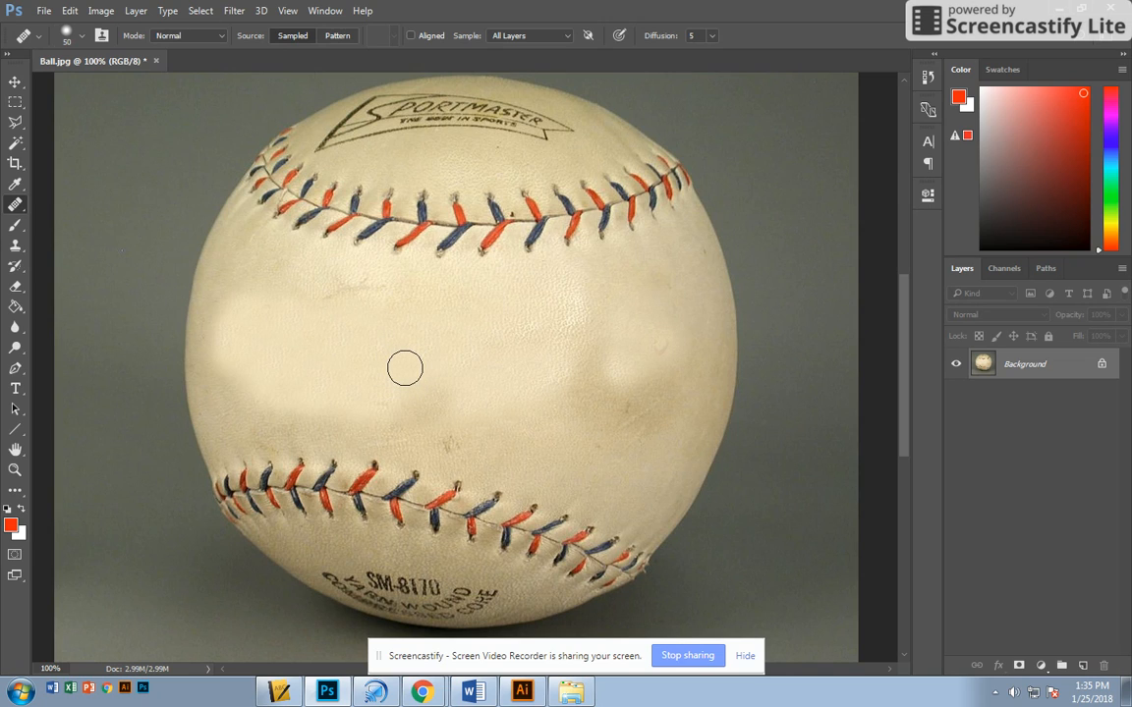
{"action": "key", "text": "bracketright"}
{"action": "key", "text": "bracketright"}
{"action": "key", "text": "bracketright"}
{"action": "key", "text": "bracketright"}
Step: Heal the blotchy patches around the removed 98 with textured leather sampled above the lower seam
{"action": "left_click", "coordinate": [552, 437], "text": "alt"}
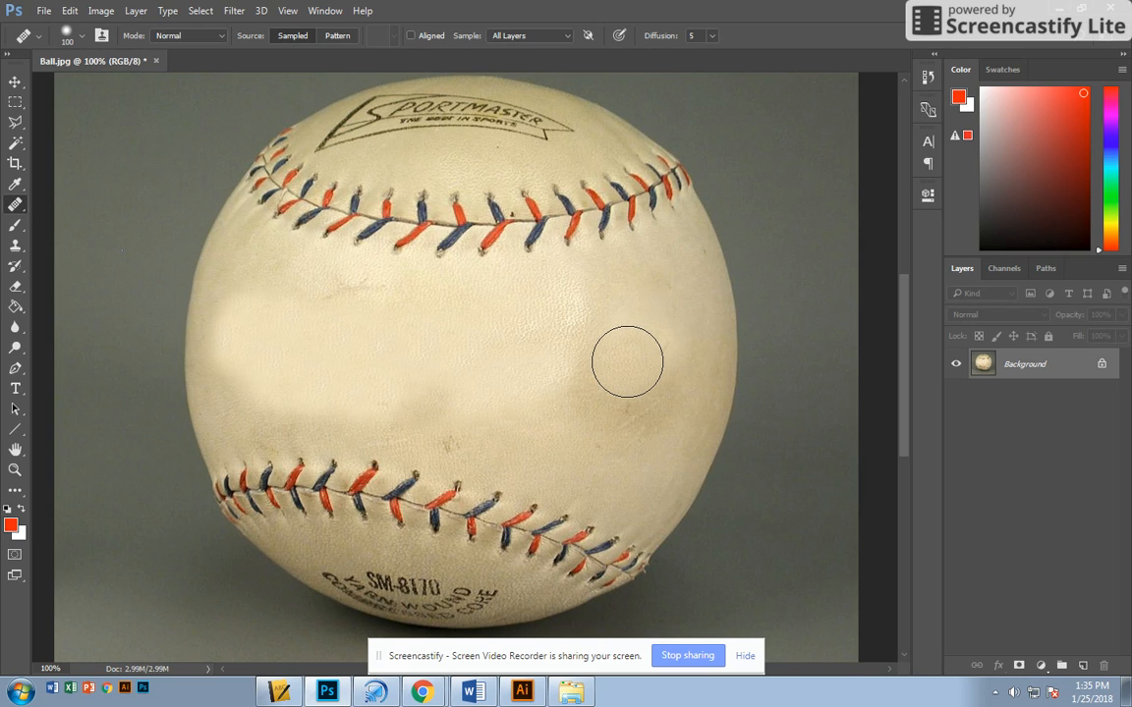
{"action": "left_click", "coordinate": [627, 362]}
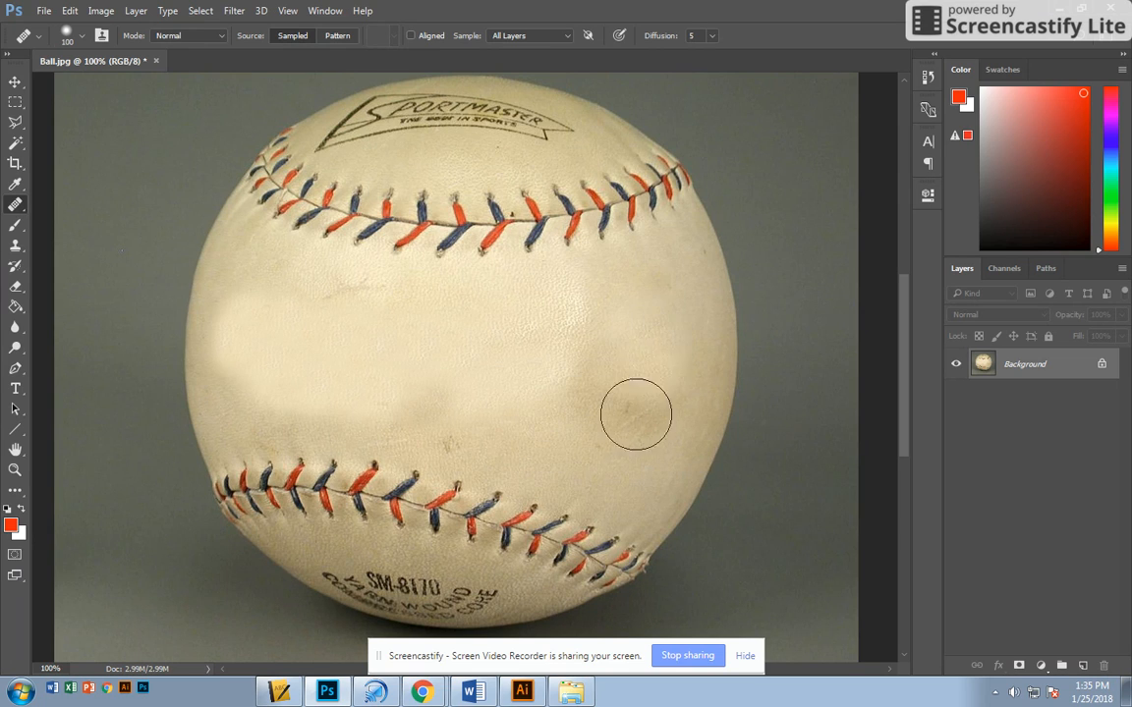
{"action": "left_click", "coordinate": [553, 455], "text": "alt"}
{"action": "mouse_move", "coordinate": [573, 360]}
{"action": "left_mouse_down"}
{"action": "mouse_move", "coordinate": [572, 333]}
{"action": "mouse_move", "coordinate": [552, 379]}
{"action": "left_mouse_up"}
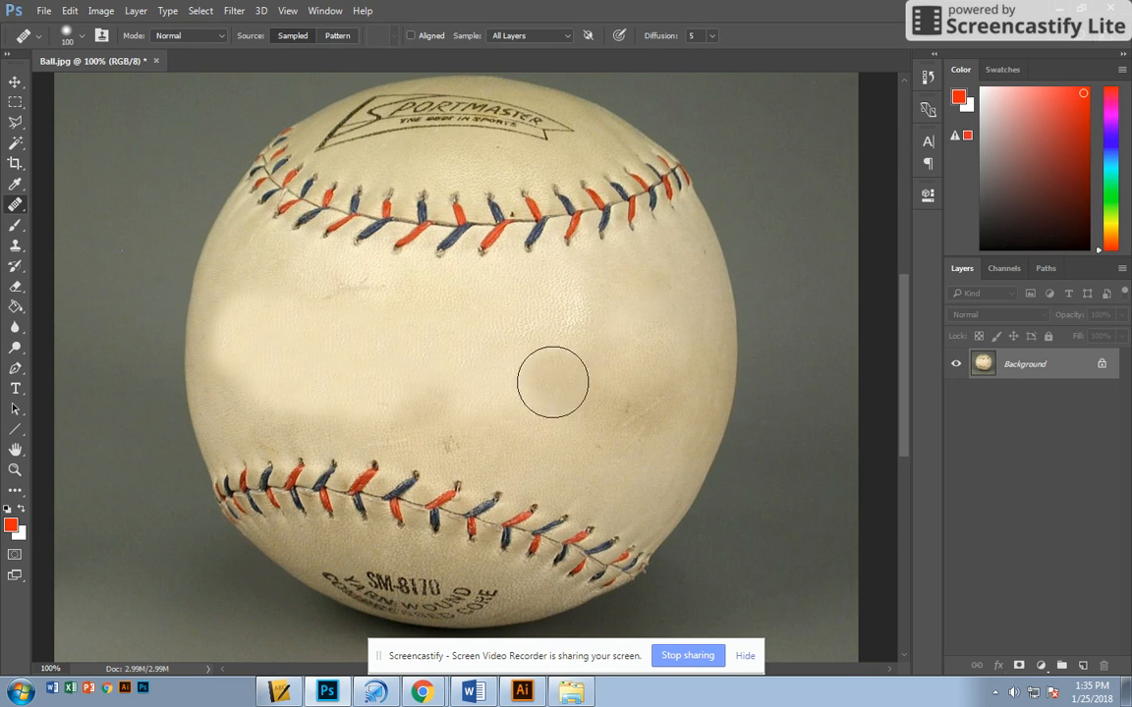
{"action": "left_click", "coordinate": [553, 450], "text": "alt"}
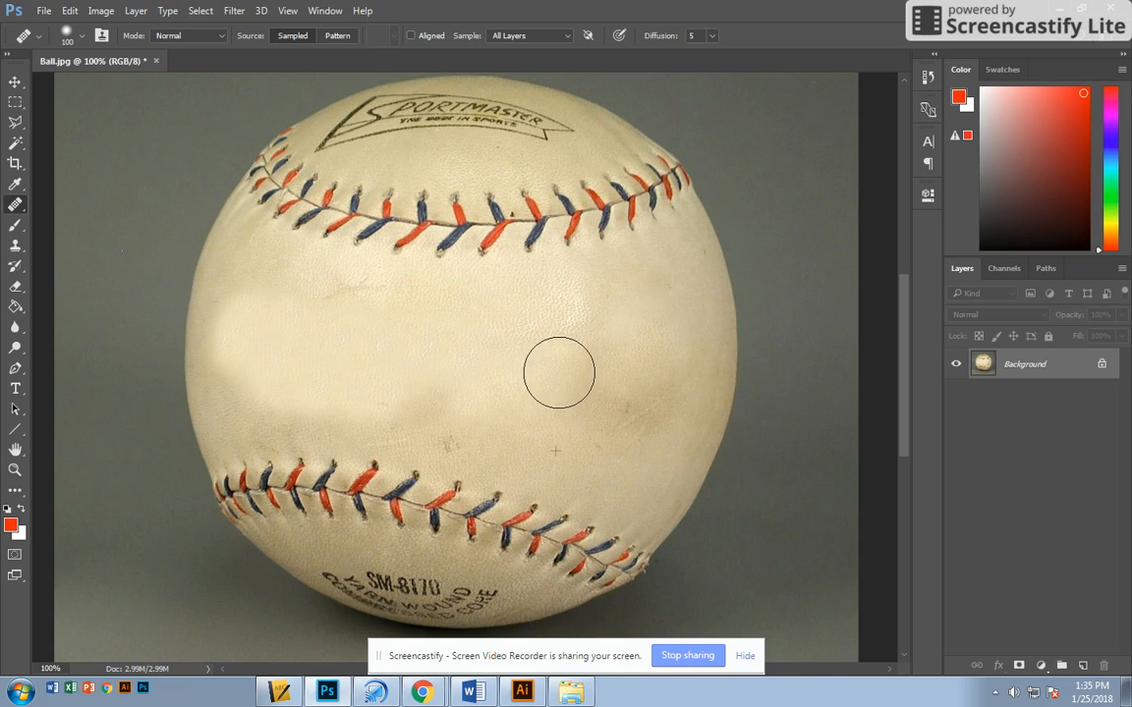
Step: Heal the smeared area where "COVER" and "Ball" were removed, using leather texture sampled above the lower seam
{"action": "left_click_drag", "start_coordinate": [500, 419], "coordinate": [409, 348]}
{"action": "left_click", "coordinate": [482, 435], "text": "alt"}
{"action": "left_click", "coordinate": [398, 391]}
{"action": "left_click", "coordinate": [527, 455], "text": "alt"}
{"action": "left_click", "coordinate": [558, 455], "text": "alt"}
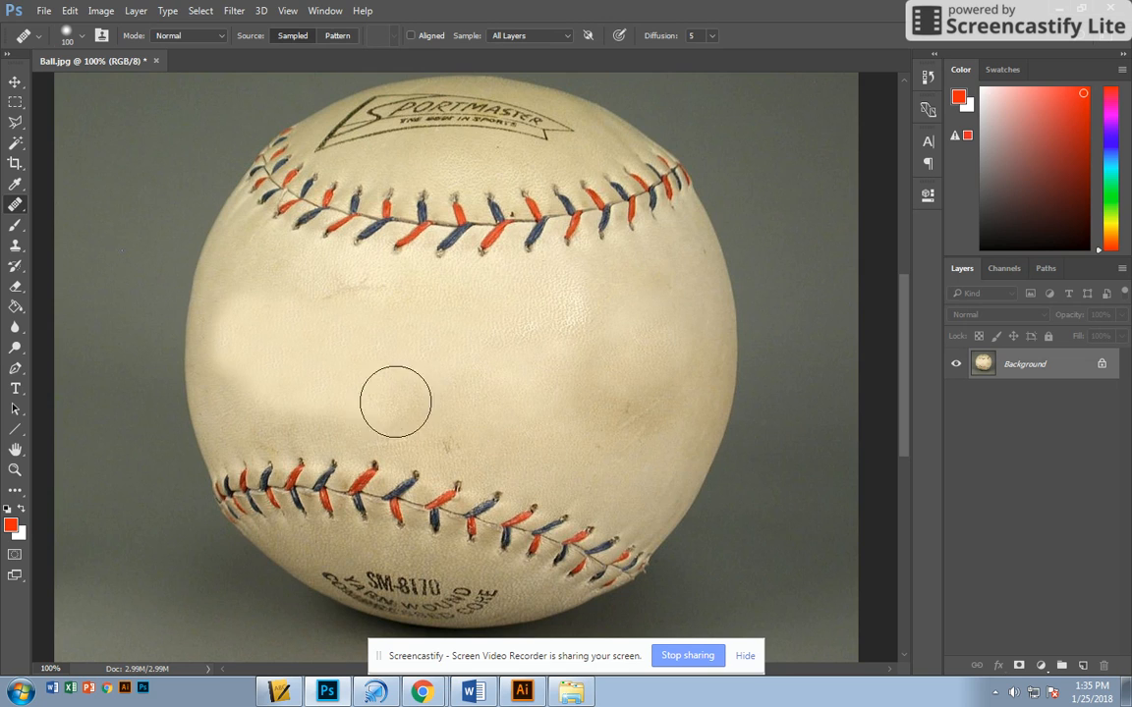
{"action": "left_click_drag", "start_coordinate": [392, 402], "coordinate": [367, 404]}
{"action": "left_click", "coordinate": [540, 456], "text": "alt"}
{"action": "left_click", "coordinate": [339, 405]}
Step: Heal the smooth patches where "Soft" and "COWHIDE" were and blend the leather just above the lower seam
{"action": "left_click", "coordinate": [526, 443], "text": "alt"}
{"action": "left_click_drag", "start_coordinate": [273, 392], "coordinate": [321, 401]}
{"action": "left_click", "coordinate": [580, 475], "text": "alt"}
{"action": "left_click", "coordinate": [253, 374]}
{"action": "left_click", "coordinate": [230, 403], "text": "alt"}
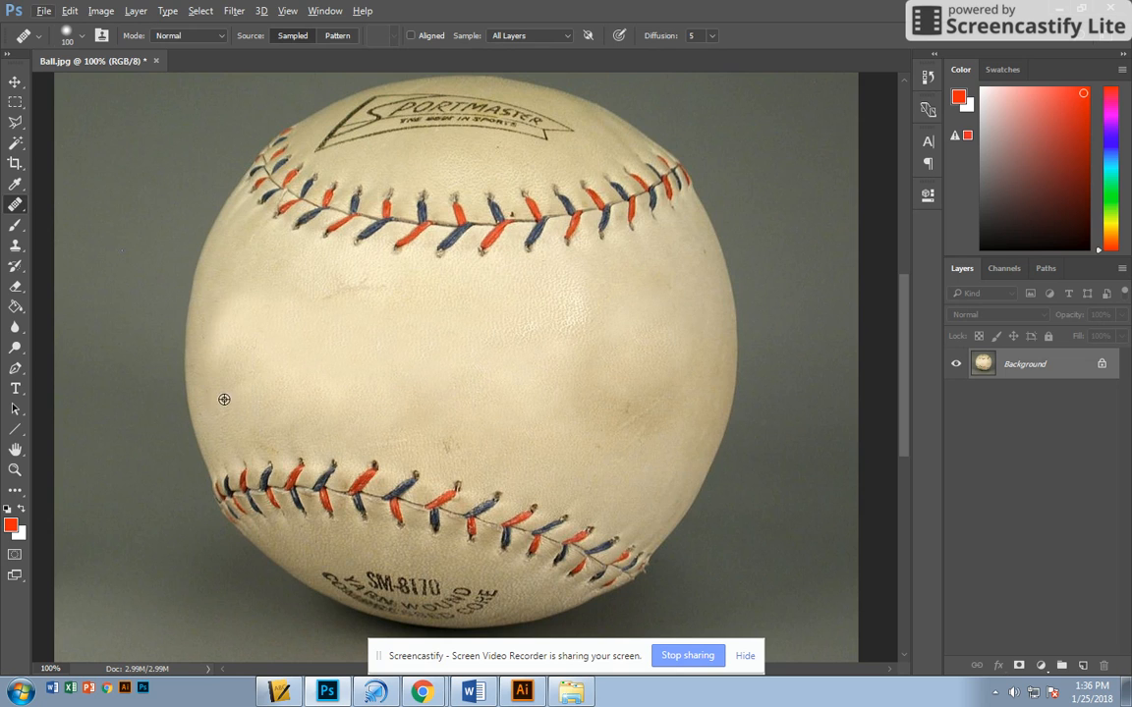
{"action": "left_click", "coordinate": [251, 330]}
{"action": "left_click", "coordinate": [348, 424], "text": "alt"}
{"action": "left_click", "coordinate": [381, 429]}
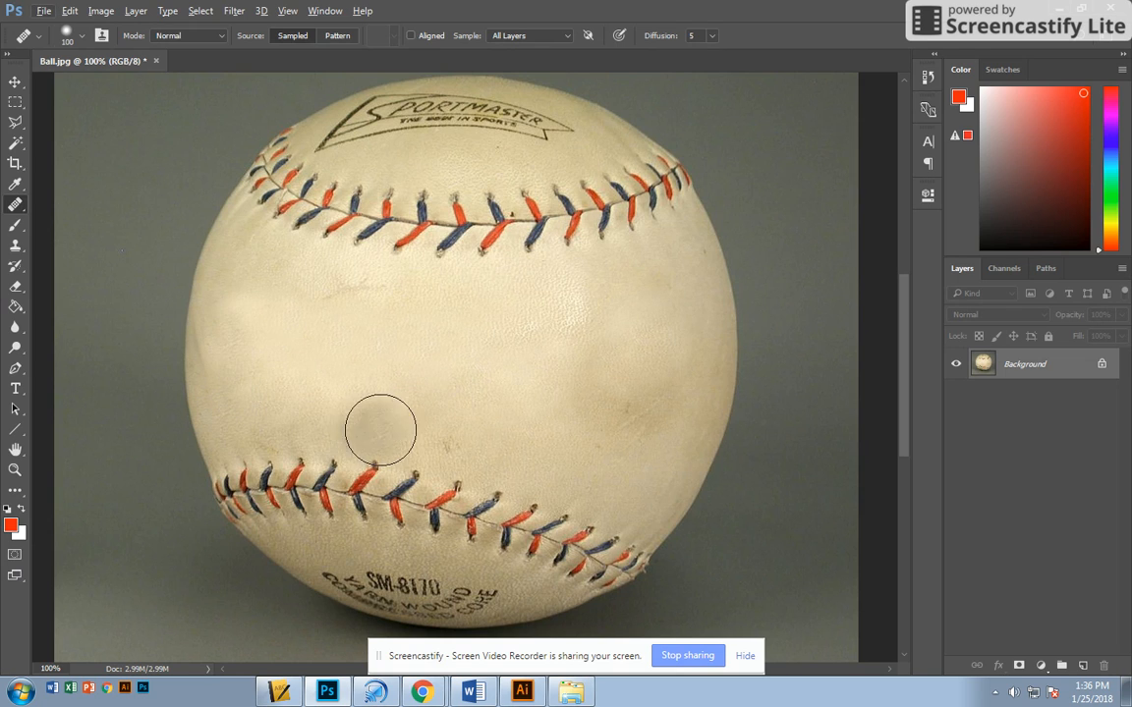
{"action": "left_click_drag", "start_coordinate": [475, 461], "coordinate": [503, 467]}
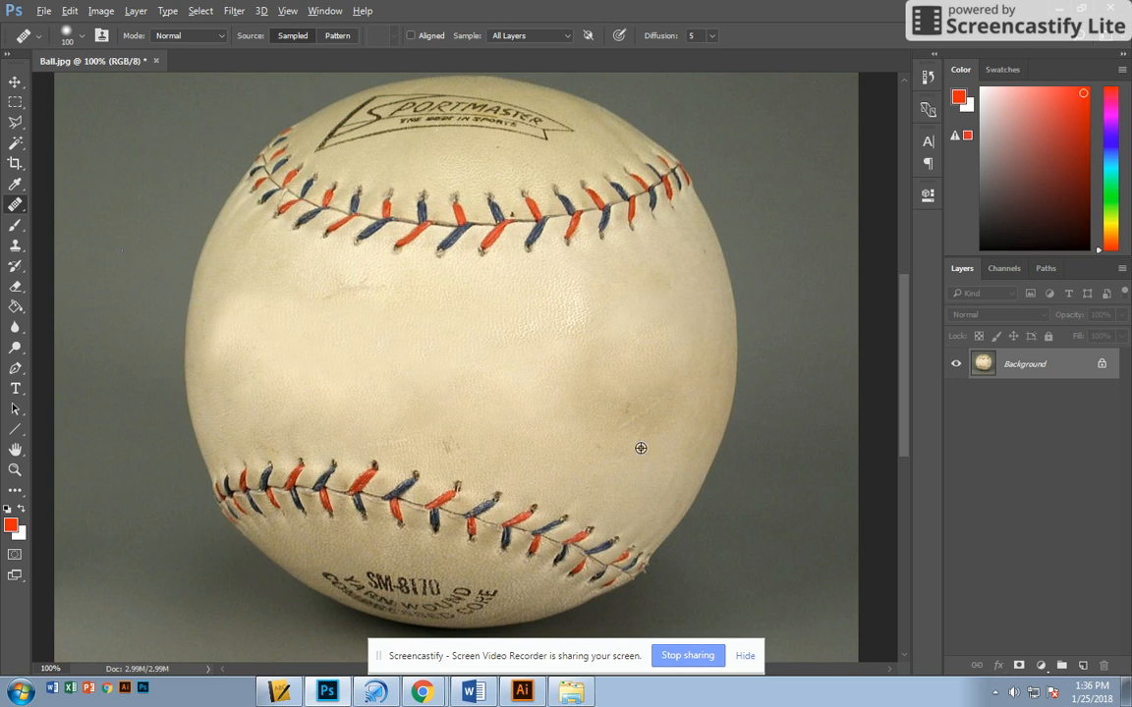
Step: Try copying stitches from the lower seam onto the middle of the ball with the Healing Brush
{"action": "left_click", "coordinate": [515, 528], "text": "alt"}
{"action": "left_click", "coordinate": [494, 346]}
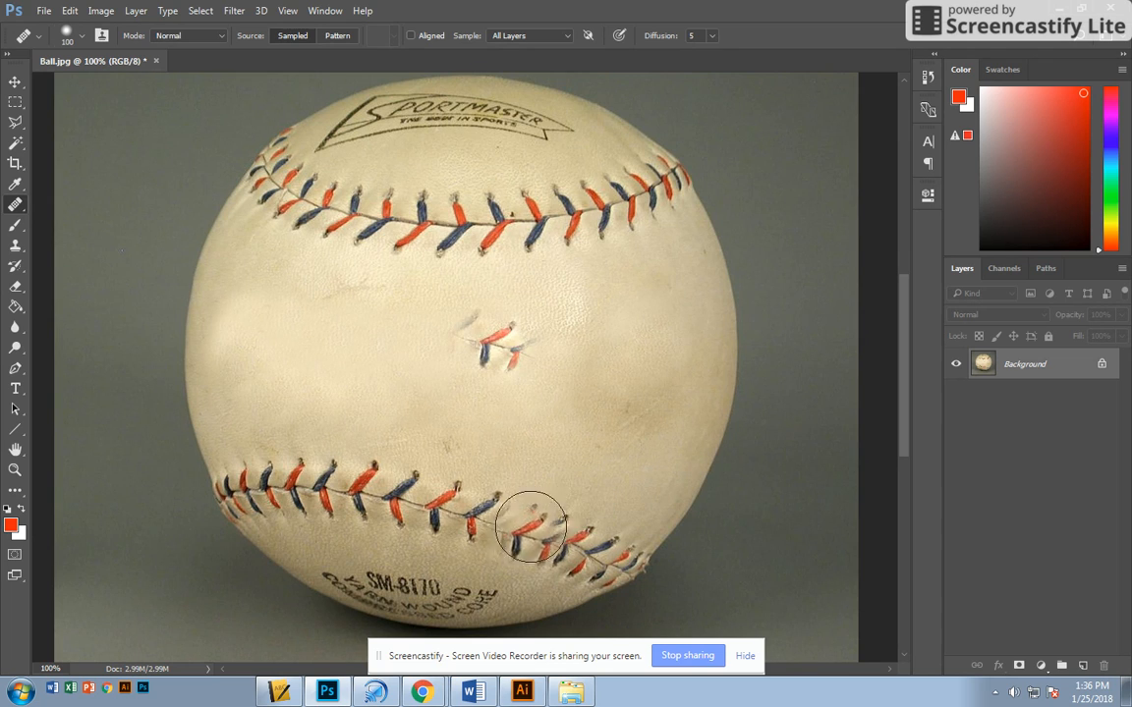
{"action": "key", "text": "ctrl+z"}
{"action": "left_click", "coordinate": [552, 469]}
{"action": "key", "text": "ctrl+z"}
{"action": "left_click", "coordinate": [535, 524], "text": "alt"}
{"action": "left_click", "coordinate": [515, 395]}
{"action": "left_click", "coordinate": [549, 396]}
{"action": "key", "text": "ctrl+z"}
{"action": "left_click", "coordinate": [577, 399]}
Step: Cover the copied stitches in the middle of the ball with clean leather using the Clone Stamp tool
{"action": "left_click", "coordinate": [17, 246]}
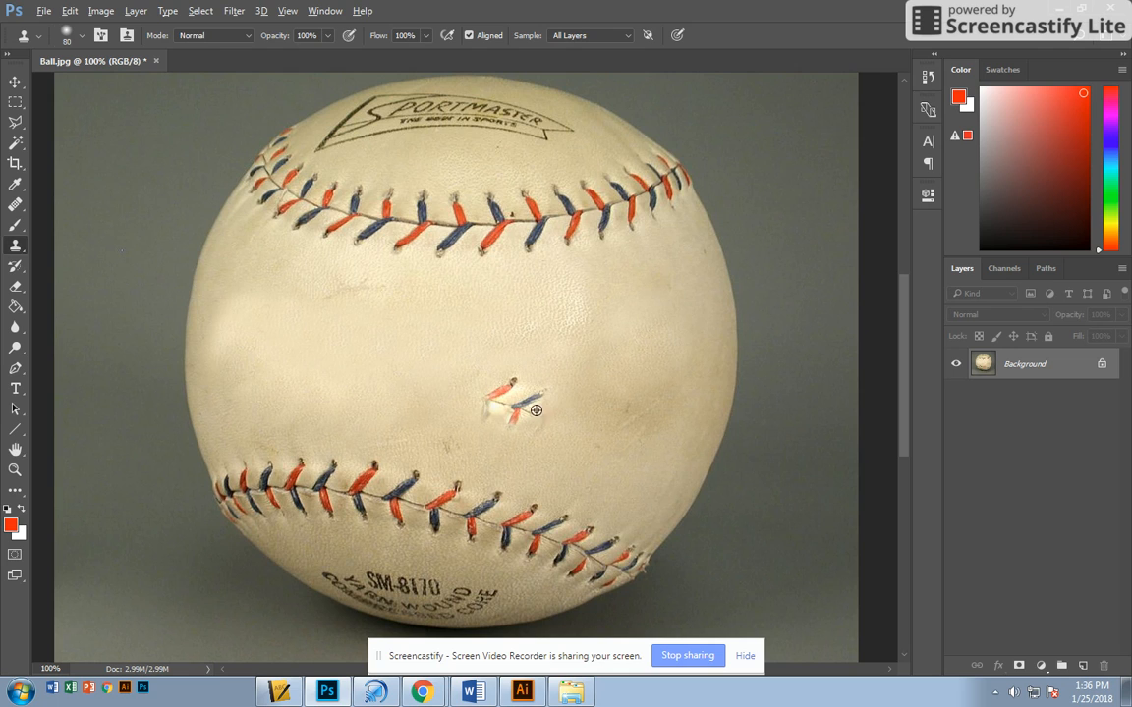
{"action": "left_click", "coordinate": [599, 363], "text": "alt"}
{"action": "left_click", "coordinate": [538, 398]}
{"action": "left_click", "coordinate": [583, 356], "text": "alt"}
{"action": "left_click", "coordinate": [504, 403]}
{"action": "left_click", "coordinate": [609, 358], "text": "alt"}
{"action": "left_click", "coordinate": [513, 420]}
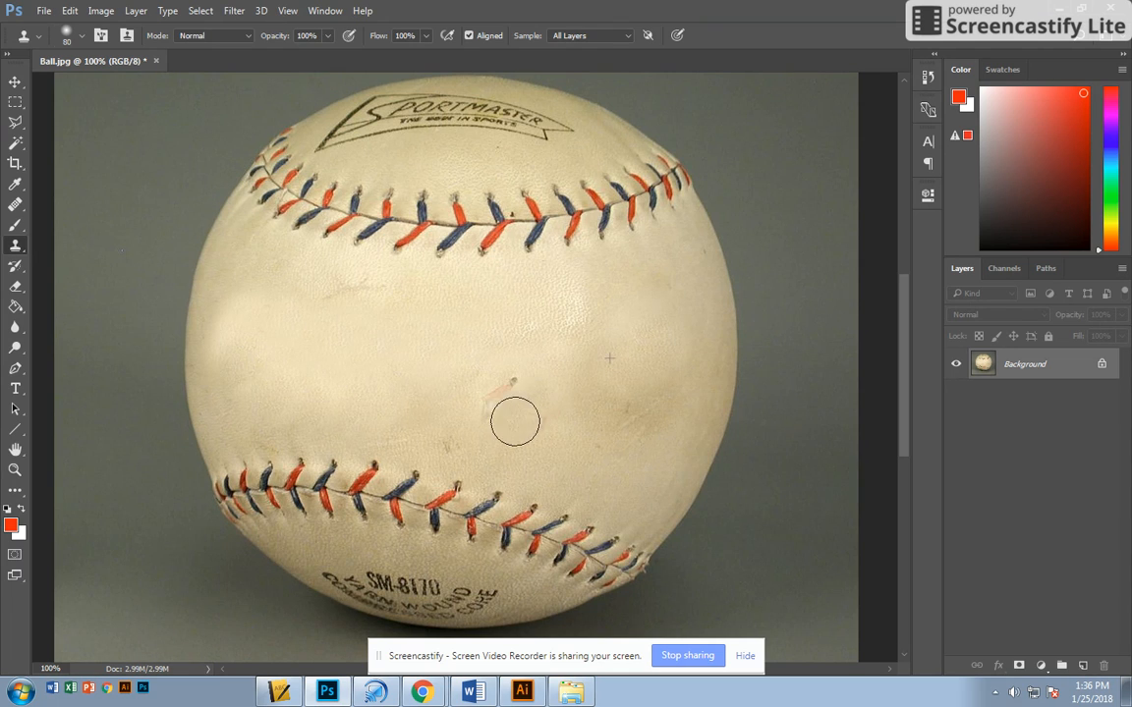
{"action": "left_click", "coordinate": [615, 350], "text": "alt"}
{"action": "left_click_drag", "start_coordinate": [487, 394], "coordinate": [487, 411]}
{"action": "left_click", "coordinate": [513, 389]}
{"action": "left_click", "coordinate": [548, 418]}
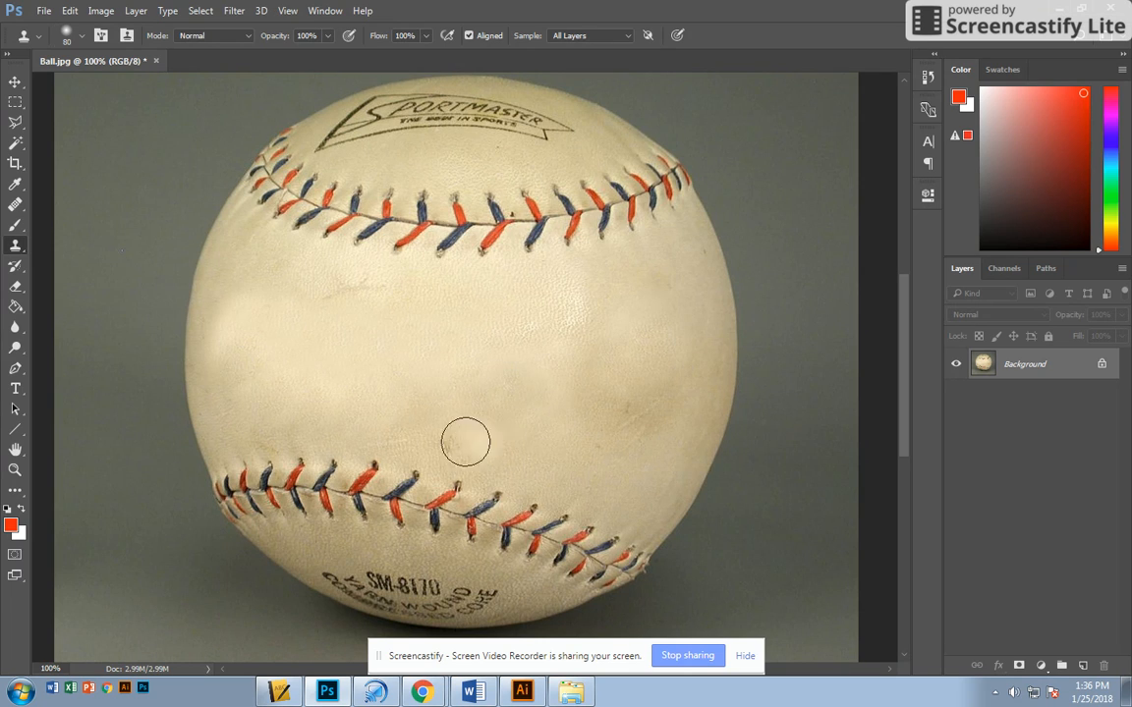
Step: Cover the first letters of "COMPRESSED" below the lower seam with clean leather, using the Clone Stamp at brush size 30
{"action": "left_click", "coordinate": [478, 157]}
{"action": "key", "text": "ctrl+z"}
{"action": "mouse_move", "coordinate": [491, 566]}
{"action": "left_mouse_down"}
{"action": "mouse_move", "coordinate": [594, 394]}
{"action": "mouse_move", "coordinate": [592, 353]}
{"action": "mouse_move", "coordinate": [588, 375]}
{"action": "left_mouse_up"}
{"action": "left_click", "coordinate": [577, 351], "text": "ctrl"}
{"action": "left_click", "coordinate": [576, 350], "text": "ctrl"}
{"action": "left_click_drag", "start_coordinate": [361, 356], "coordinate": [391, 344]}
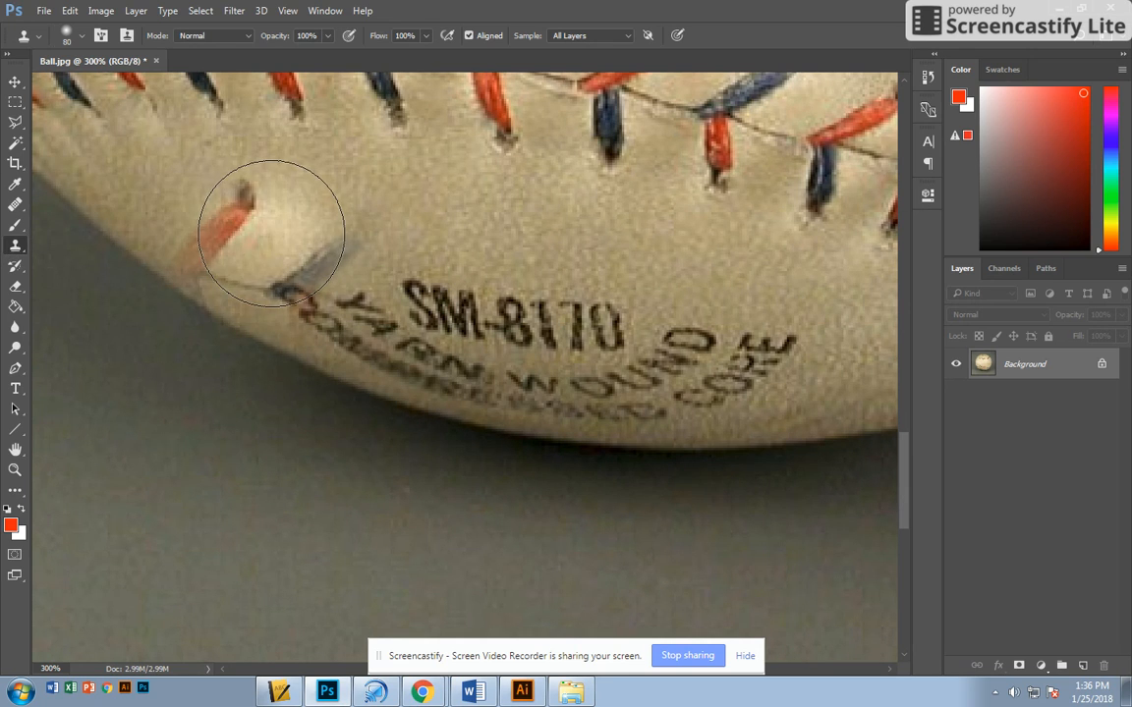
{"action": "key", "text": "bracketleft"}
{"action": "key", "text": "bracketleft"}
{"action": "key", "text": "bracketleft"}
{"action": "key", "text": "bracketleft"}
{"action": "key", "text": "bracketleft"}
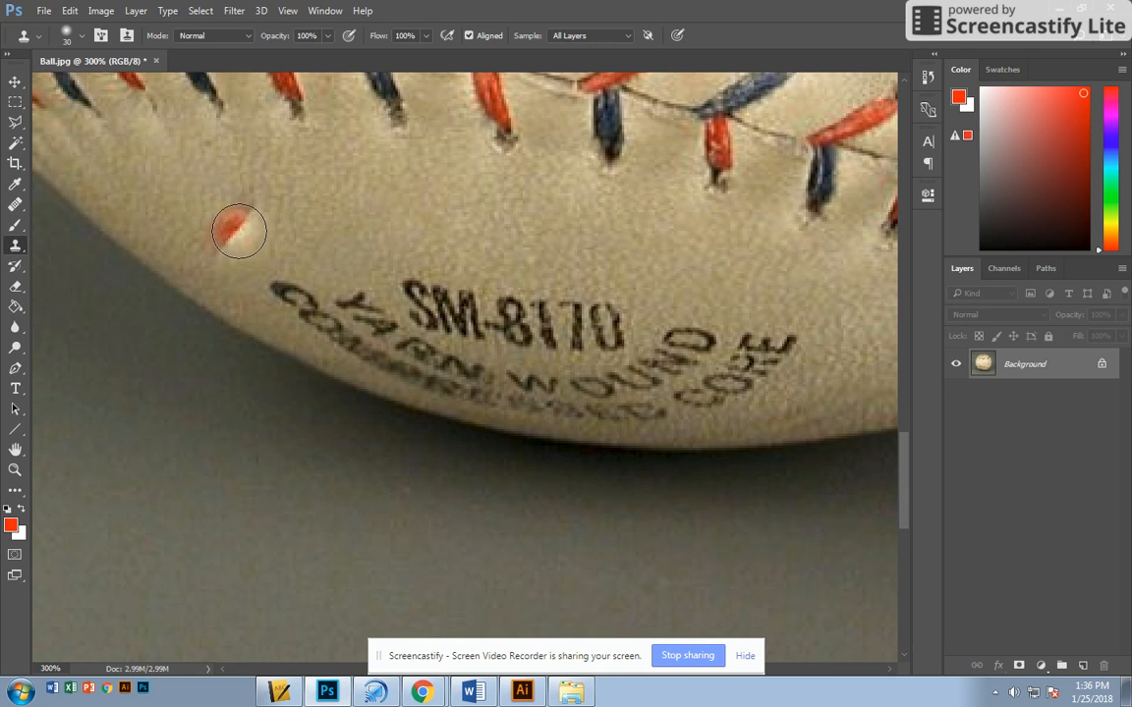
{"action": "mouse_move", "coordinate": [260, 272]}
{"action": "left_mouse_down"}
{"action": "mouse_move", "coordinate": [284, 299]}
{"action": "mouse_move", "coordinate": [291, 284]}
{"action": "mouse_move", "coordinate": [315, 312]}
{"action": "left_mouse_up"}
{"action": "left_click", "coordinate": [226, 236], "text": "alt"}
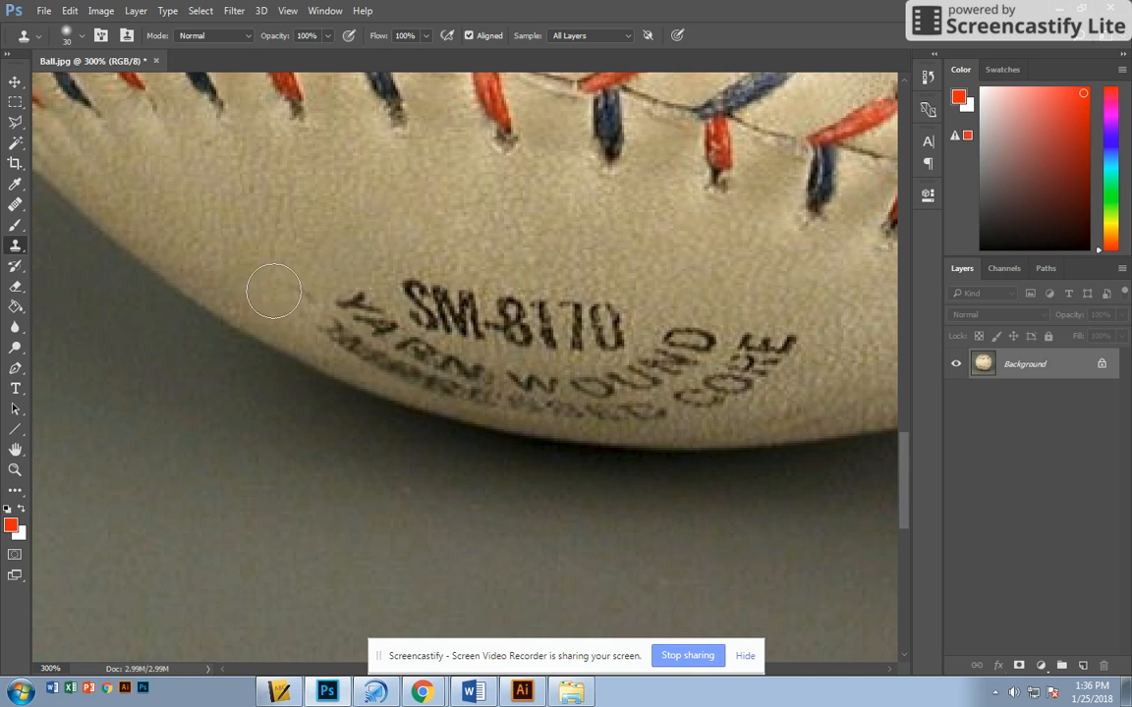
{"action": "mouse_move", "coordinate": [282, 338]}
{"action": "left_mouse_down"}
{"action": "mouse_move", "coordinate": [296, 363]}
{"action": "mouse_move", "coordinate": [310, 356]}
{"action": "mouse_move", "coordinate": [292, 362]}
{"action": "mouse_move", "coordinate": [312, 380]}
{"action": "left_mouse_up"}
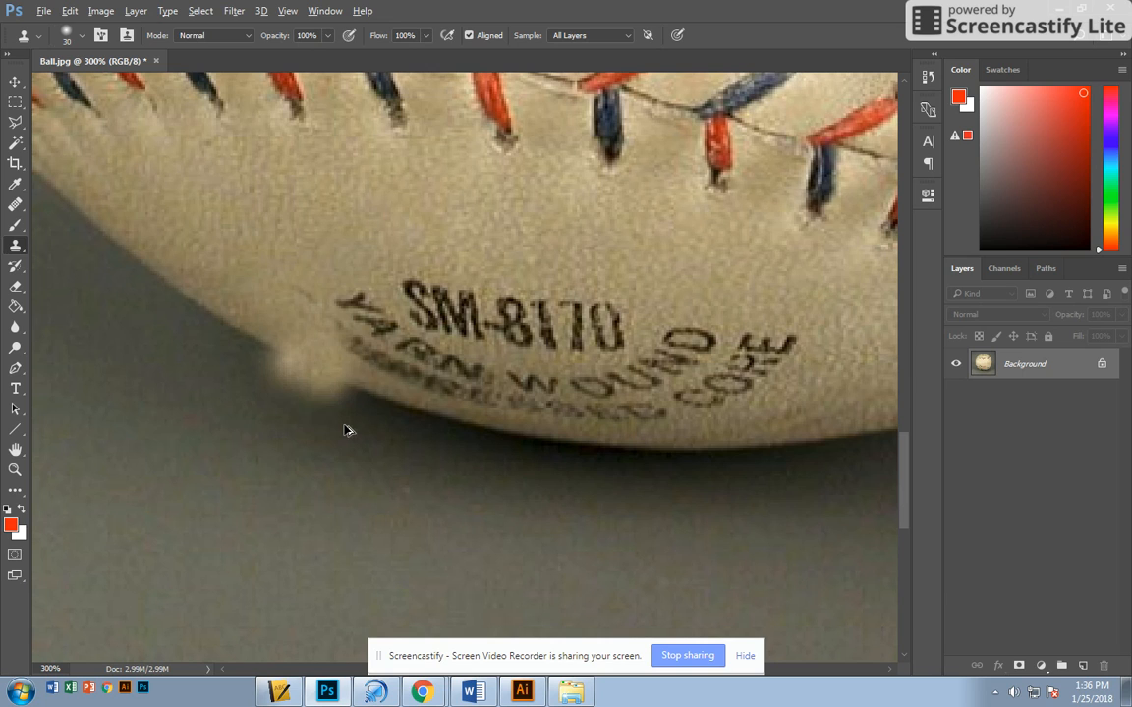
{"action": "key", "text": "ctrl+alt+z"}
{"action": "key", "text": "ctrl+alt+z"}
{"action": "key", "text": "ctrl+alt+z"}
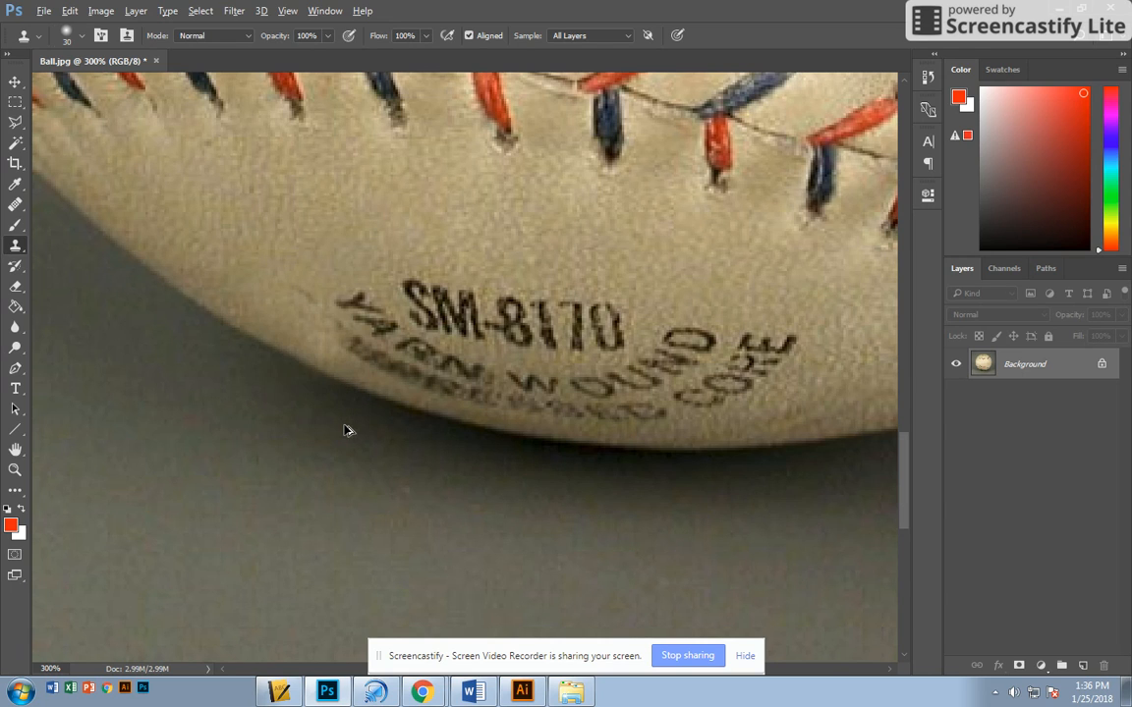
{"action": "key", "text": "ctrl+alt+z"}
{"action": "left_click", "coordinate": [272, 254], "text": "alt"}
{"action": "mouse_move", "coordinate": [325, 331]}
{"action": "left_mouse_down"}
{"action": "mouse_move", "coordinate": [343, 356]}
{"action": "mouse_move", "coordinate": [359, 348]}
{"action": "mouse_move", "coordinate": [309, 282]}
{"action": "mouse_move", "coordinate": [386, 359]}
{"action": "mouse_move", "coordinate": [307, 299]}
{"action": "mouse_move", "coordinate": [401, 364]}
{"action": "left_mouse_up"}
{"action": "key", "text": "ctrl+alt+z"}
Step: Clone clean leather over the first letters of "YARN WOUND" and the next part of "COMPRESSED"
{"action": "left_click", "coordinate": [251, 223], "text": "alt"}
{"action": "left_click", "coordinate": [298, 274], "text": "alt"}
{"action": "left_click", "coordinate": [280, 232], "text": "alt"}
{"action": "left_click_drag", "start_coordinate": [364, 314], "coordinate": [351, 289]}
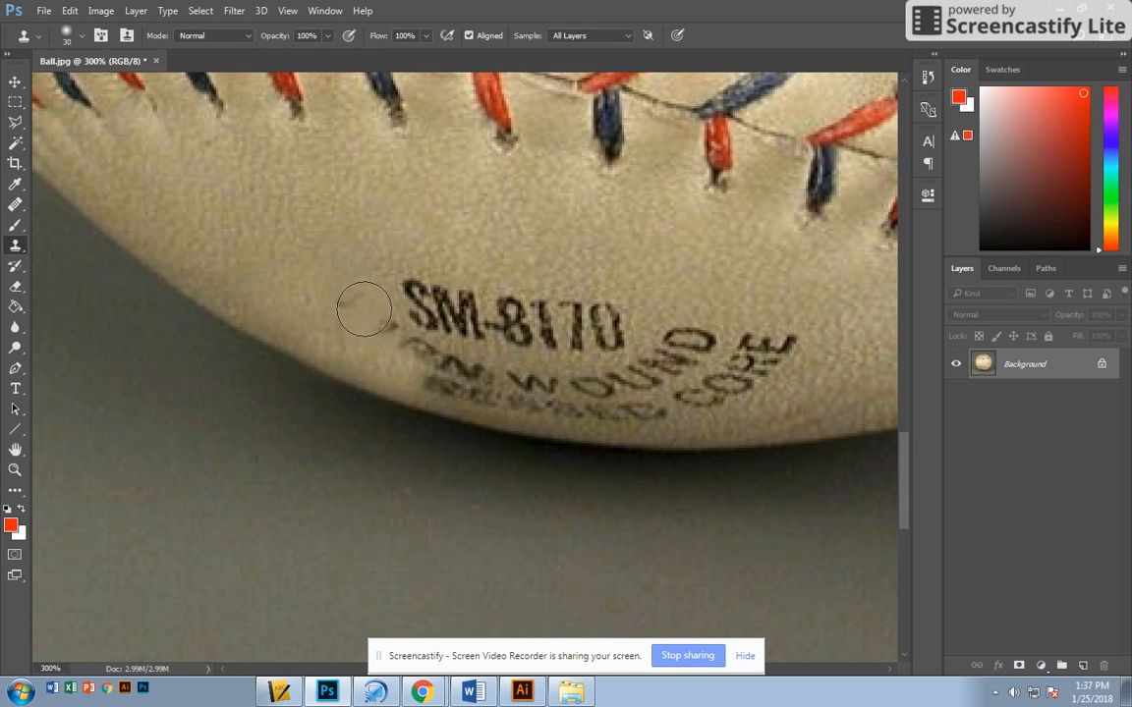
{"action": "mouse_move", "coordinate": [398, 362]}
{"action": "left_mouse_down"}
{"action": "mouse_move", "coordinate": [416, 375]}
{"action": "mouse_move", "coordinate": [403, 318]}
{"action": "left_mouse_up"}
{"action": "left_click", "coordinate": [338, 281], "text": "alt"}
{"action": "mouse_move", "coordinate": [455, 364]}
{"action": "left_mouse_down"}
{"action": "mouse_move", "coordinate": [452, 353]}
{"action": "mouse_move", "coordinate": [478, 384]}
{"action": "mouse_move", "coordinate": [461, 378]}
{"action": "left_mouse_up"}
Step: Clone clean leather over "SM-8170" and the remaining letters of "YARN WOUND" and "COMPRESSED CORE"
{"action": "left_click", "coordinate": [346, 250], "text": "alt"}
{"action": "mouse_move", "coordinate": [413, 305]}
{"action": "left_mouse_down"}
{"action": "mouse_move", "coordinate": [439, 322]}
{"action": "mouse_move", "coordinate": [419, 293]}
{"action": "mouse_move", "coordinate": [469, 322]}
{"action": "mouse_move", "coordinate": [479, 296]}
{"action": "mouse_move", "coordinate": [505, 337]}
{"action": "mouse_move", "coordinate": [504, 302]}
{"action": "mouse_move", "coordinate": [542, 335]}
{"action": "mouse_move", "coordinate": [522, 350]}
{"action": "mouse_move", "coordinate": [545, 315]}
{"action": "mouse_move", "coordinate": [596, 334]}
{"action": "left_mouse_up"}
{"action": "mouse_move", "coordinate": [574, 385]}
{"action": "left_mouse_down"}
{"action": "mouse_move", "coordinate": [524, 388]}
{"action": "mouse_move", "coordinate": [555, 402]}
{"action": "mouse_move", "coordinate": [593, 389]}
{"action": "mouse_move", "coordinate": [650, 397]}
{"action": "mouse_move", "coordinate": [703, 336]}
{"action": "mouse_move", "coordinate": [766, 362]}
{"action": "mouse_move", "coordinate": [796, 351]}
{"action": "mouse_move", "coordinate": [777, 359]}
{"action": "left_mouse_up"}
{"action": "left_click", "coordinate": [552, 291], "text": "alt"}
{"action": "left_click", "coordinate": [633, 336], "text": "alt"}
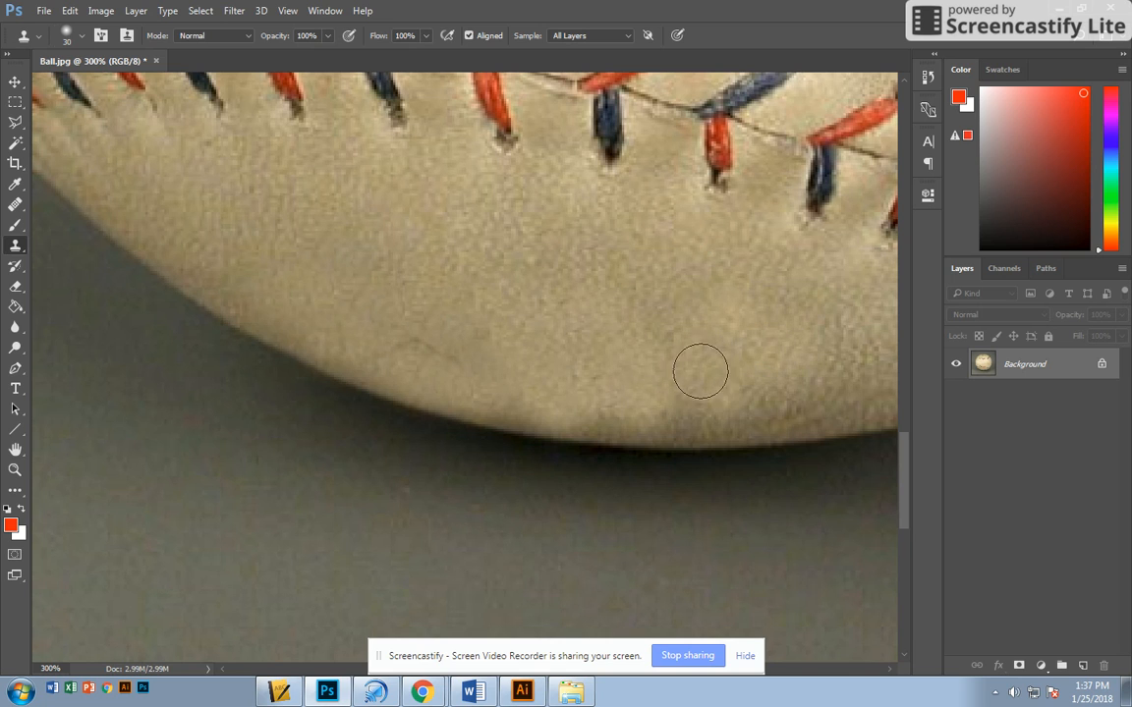
Step: Heal the blotchy leather where "WOUND" and "CORE" were, using the Healing Brush at size 45 and texture sampled nearby
{"action": "left_click", "coordinate": [15, 204]}
{"action": "key", "text": "bracketleft"}
{"action": "key", "text": "bracketleft"}
{"action": "key", "text": "bracketleft"}
{"action": "key", "text": "bracketleft"}
{"action": "key", "text": "bracketleft"}
{"action": "key", "text": "bracketleft"}
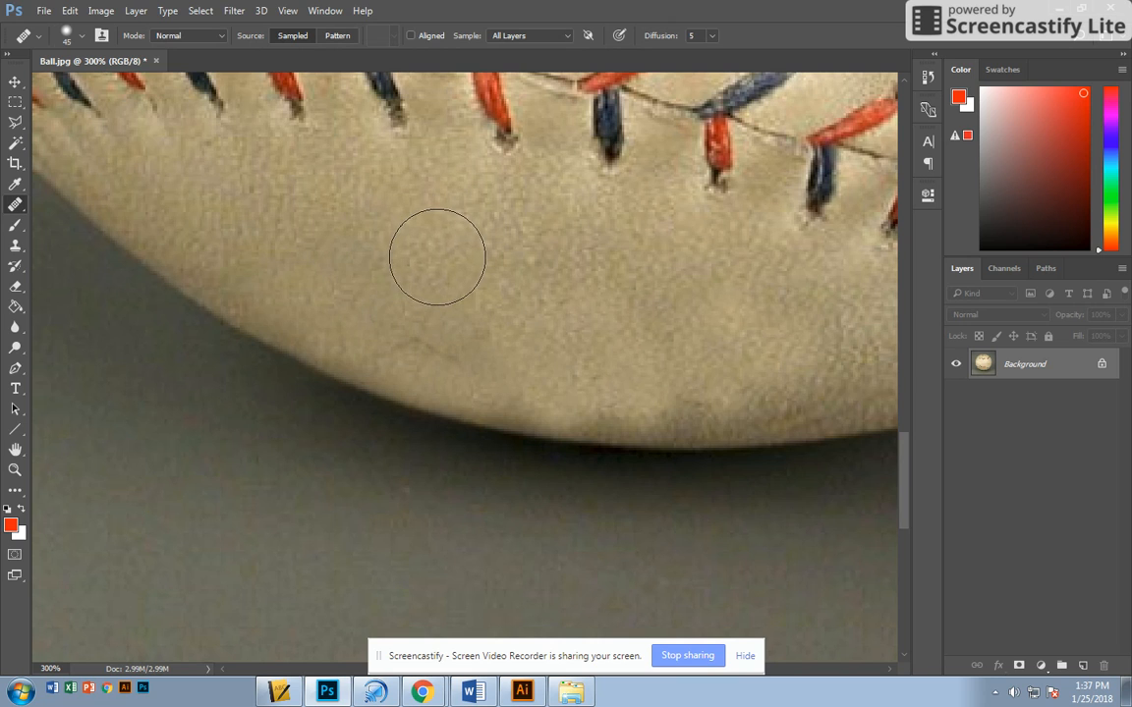
{"action": "mouse_move", "coordinate": [695, 343]}
{"action": "left_mouse_down"}
{"action": "mouse_move", "coordinate": [698, 382]}
{"action": "mouse_move", "coordinate": [753, 363]}
{"action": "left_mouse_up"}
{"action": "left_click", "coordinate": [573, 265], "text": "alt"}
{"action": "left_click_drag", "start_coordinate": [656, 368], "coordinate": [651, 354]}
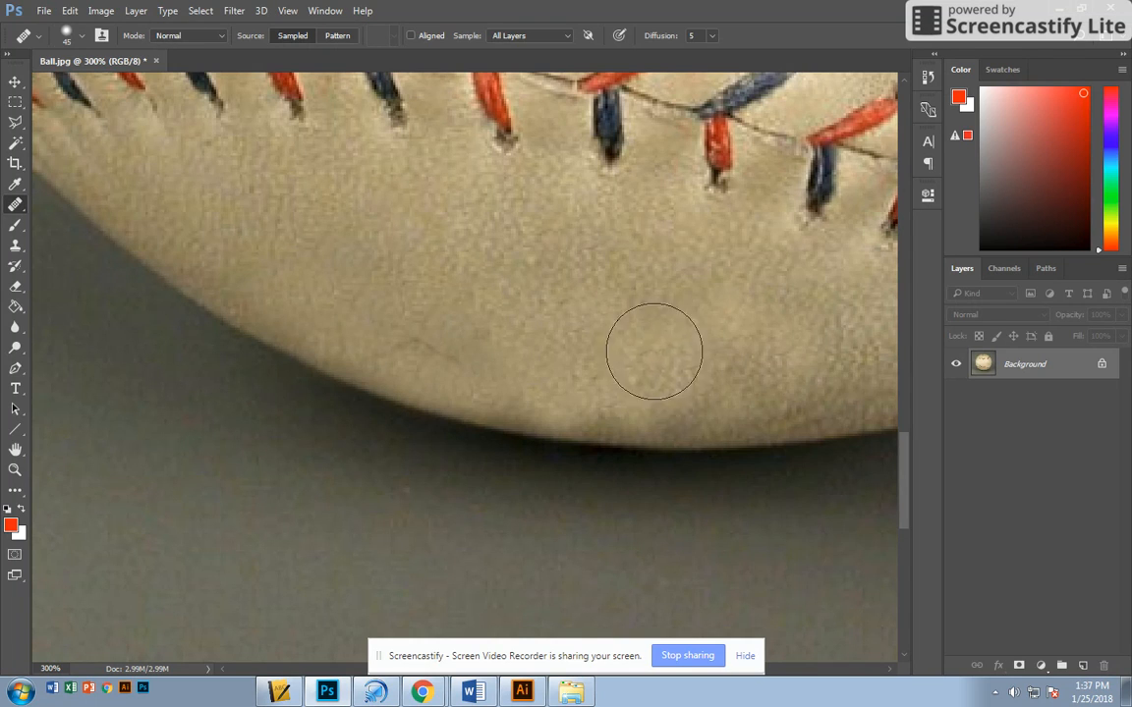
Step: Heal the uneven patches along the ball's lower edge and the faint line left by the removed lettering
{"action": "left_click", "coordinate": [589, 253], "text": "alt"}
{"action": "left_click", "coordinate": [596, 427]}
{"action": "left_click", "coordinate": [562, 432]}
{"action": "left_click", "coordinate": [810, 627]}
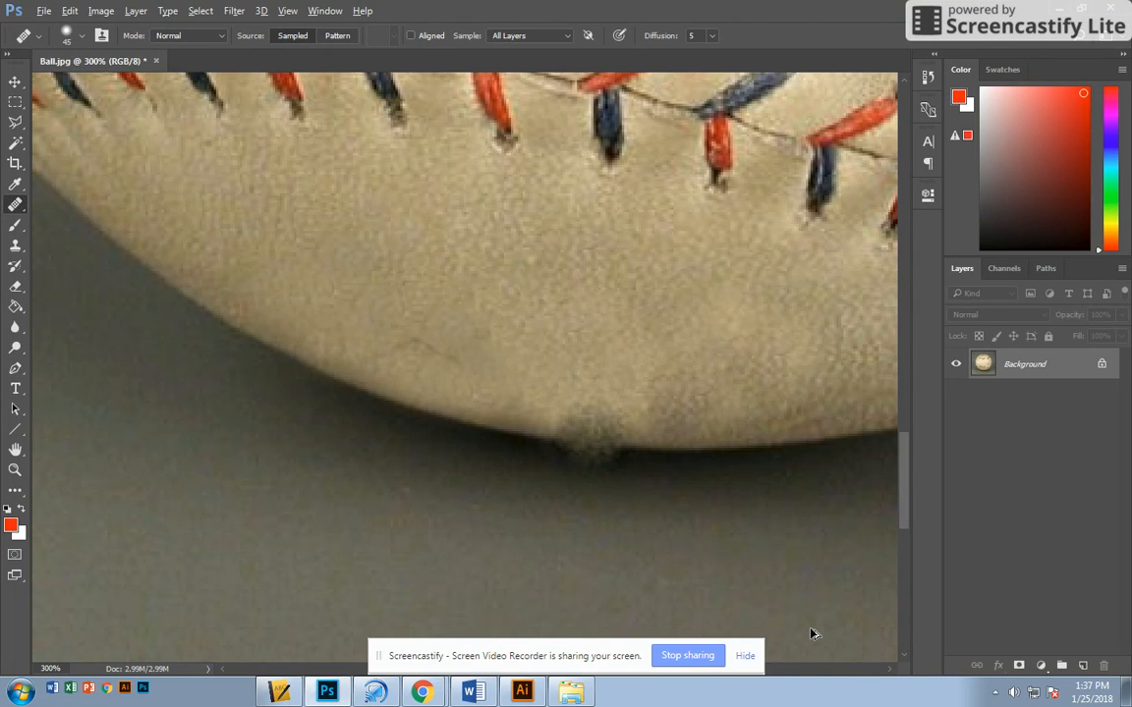
{"action": "left_click", "coordinate": [578, 433]}
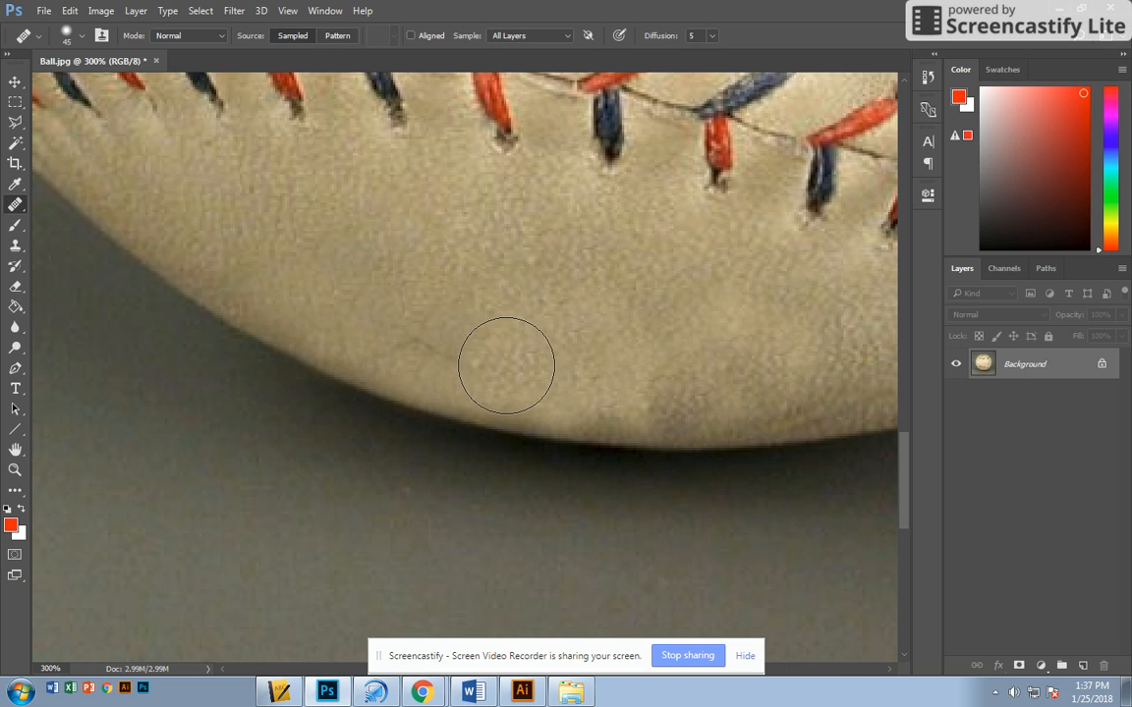
{"action": "left_click", "coordinate": [434, 348]}
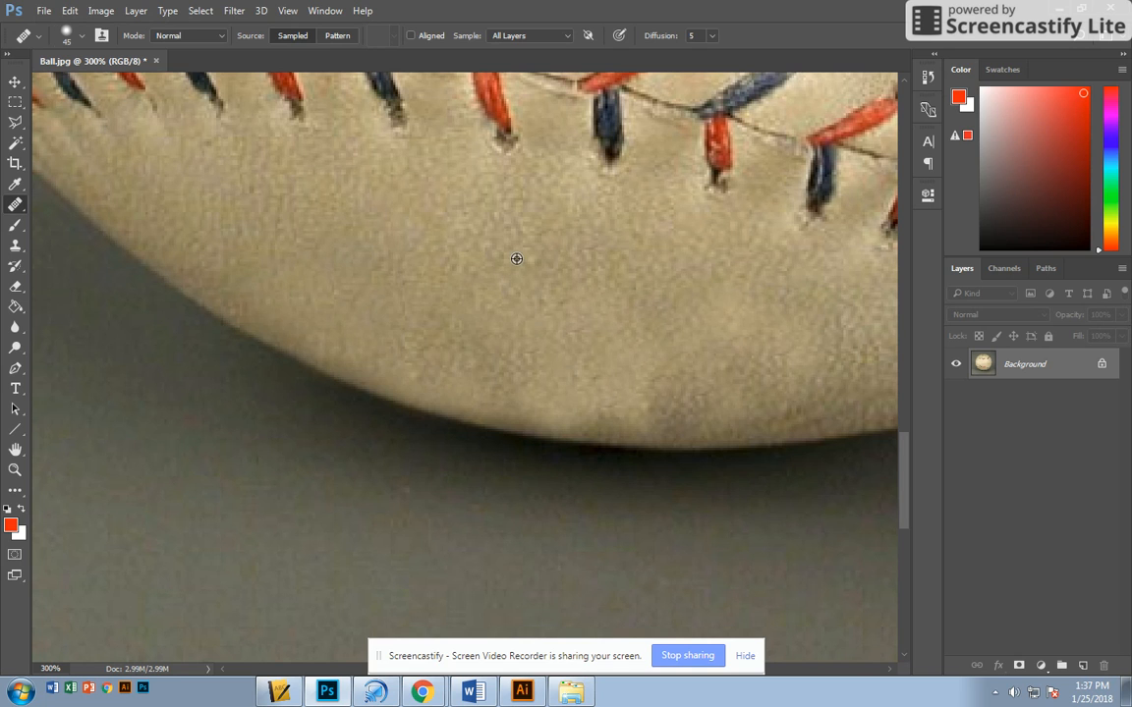
Step: Heal the dark stain on the right side of the ball's middle with brush size 80 and leather sampled below the upper seam
{"action": "left_click", "coordinate": [583, 321], "text": "alt"}
{"action": "left_click", "coordinate": [583, 320], "text": "alt"}
{"action": "left_click", "coordinate": [582, 320], "text": "alt"}
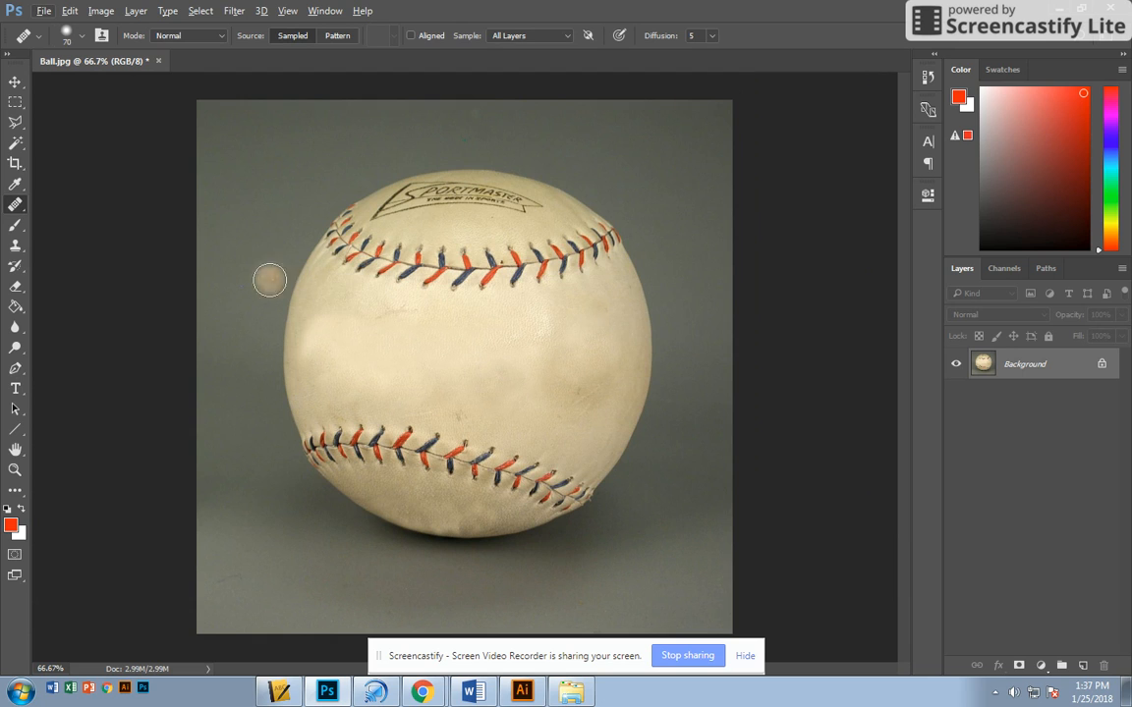
{"action": "key", "text": "bracketright"}
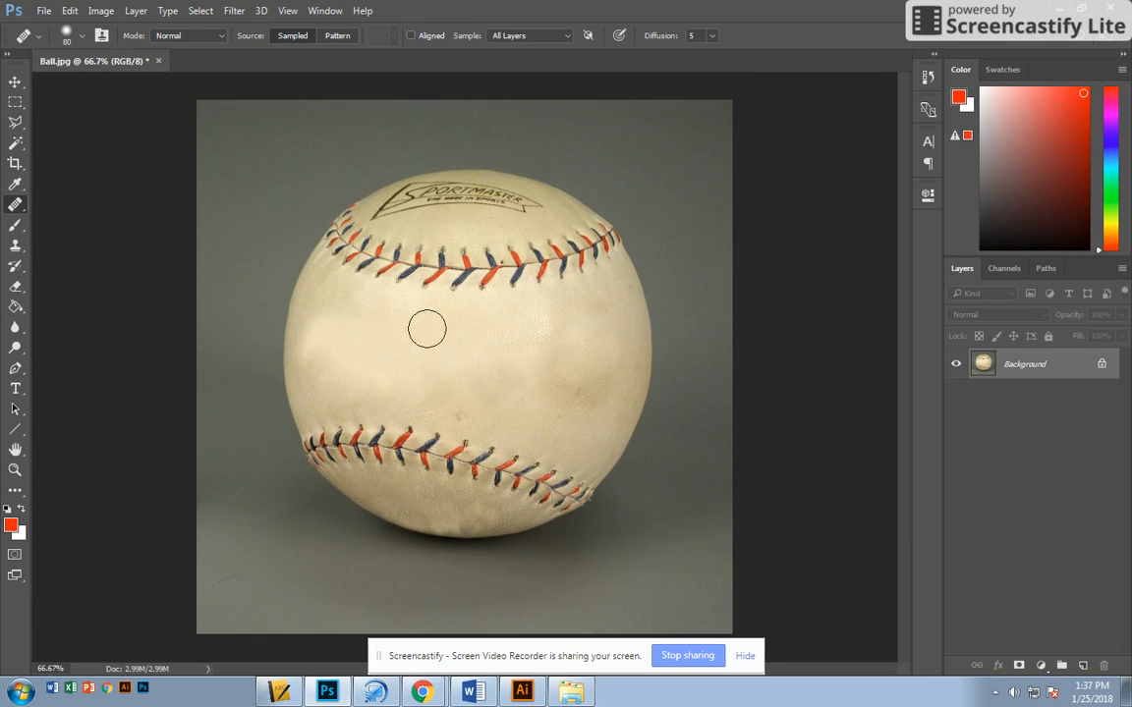
{"action": "left_click", "coordinate": [451, 310], "text": "alt"}
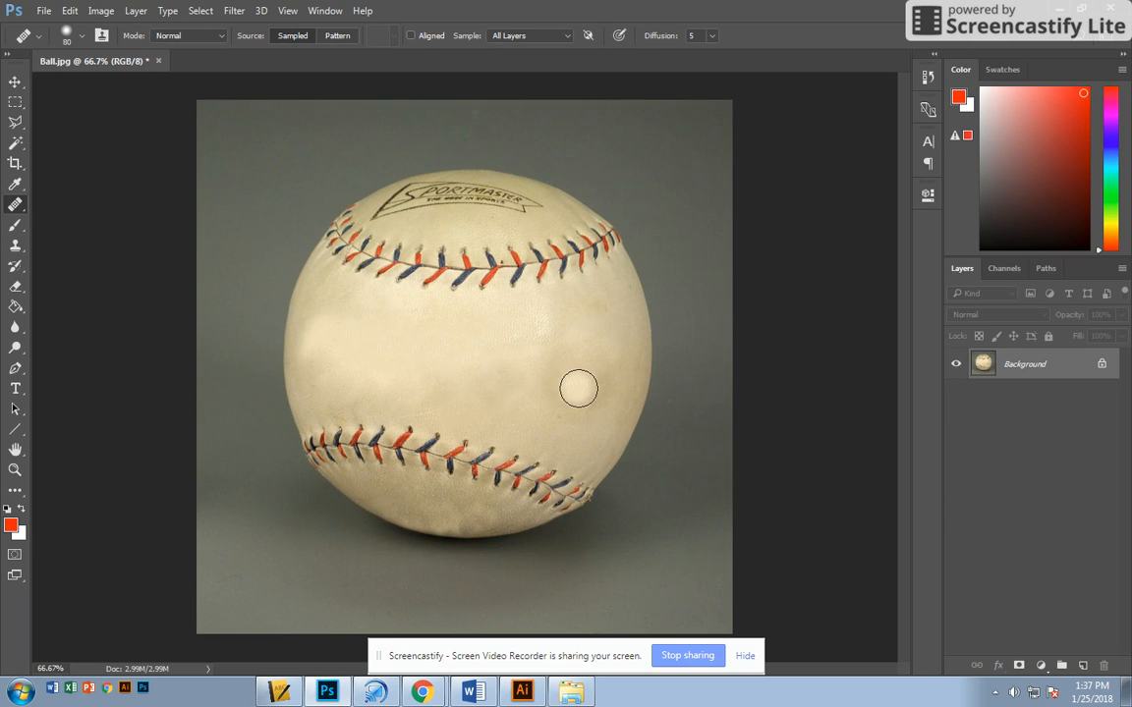